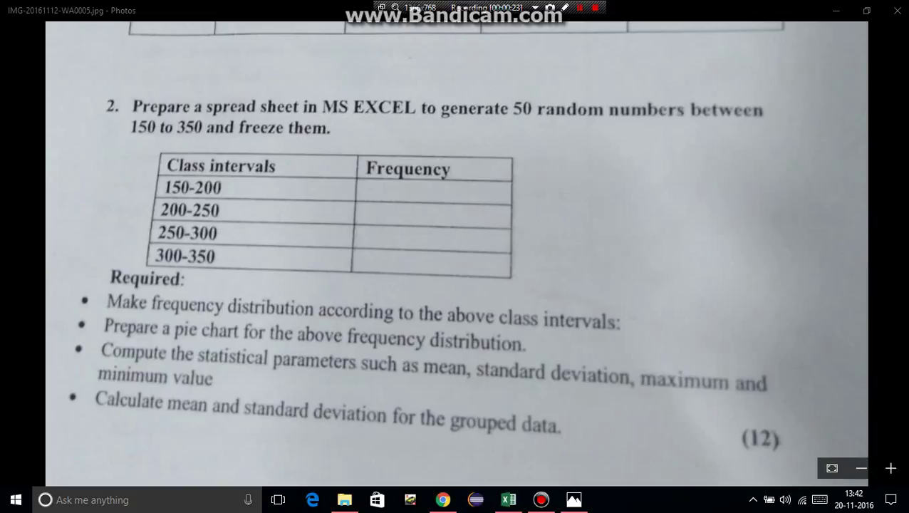
- Switch to the empty Sheet4 in Excel and enter the title FREQUENCY DISTRIBUTION in merged and centered cells E2:L3
click(508, 499)
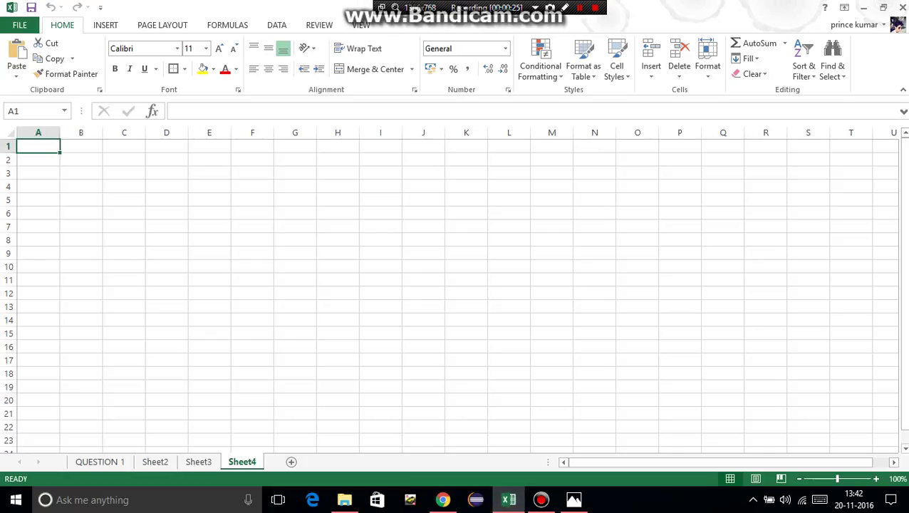
drag(209, 159, 508, 173)
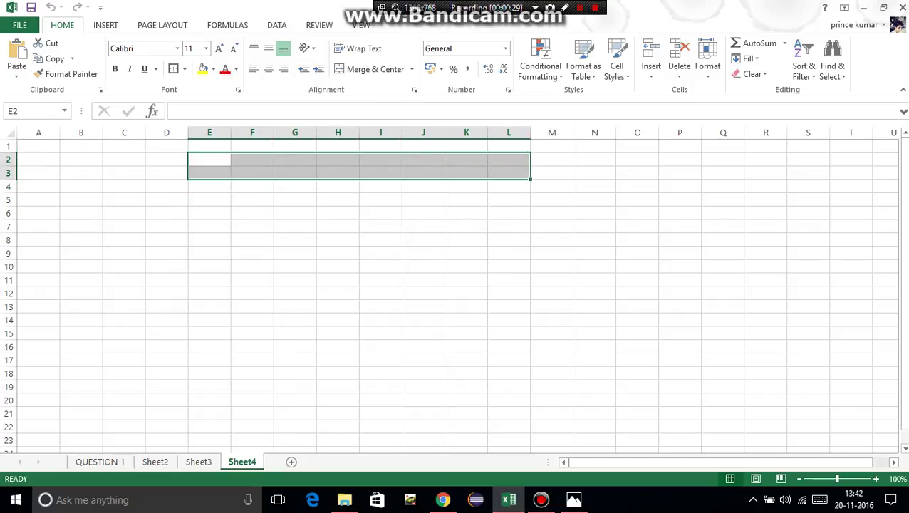
click(373, 70)
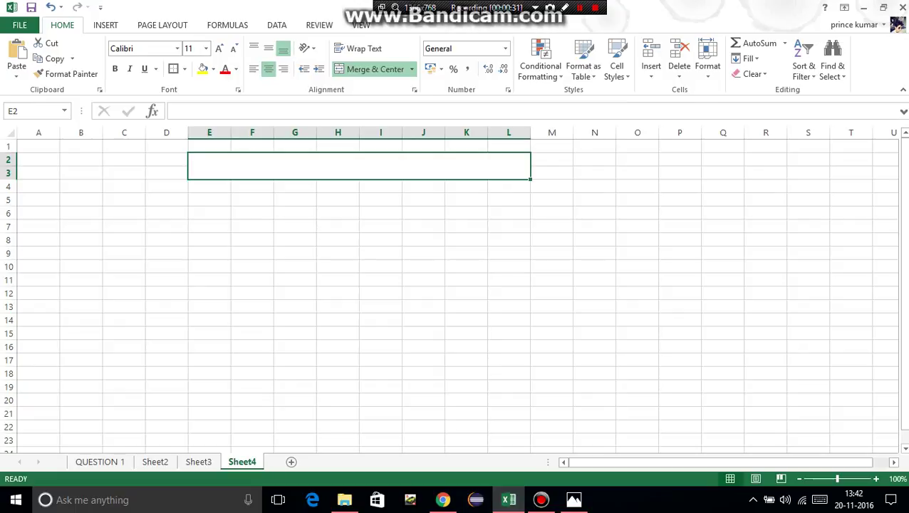
text(FRE)
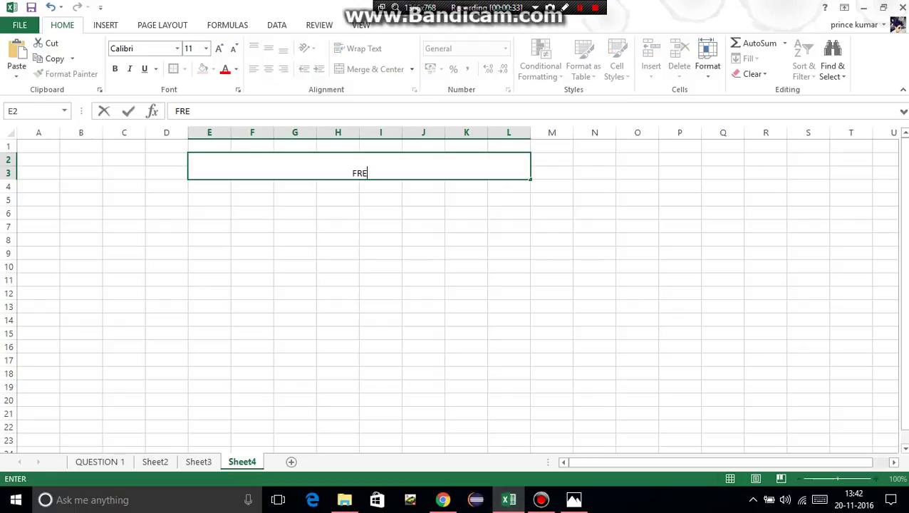
text(QUENCY )
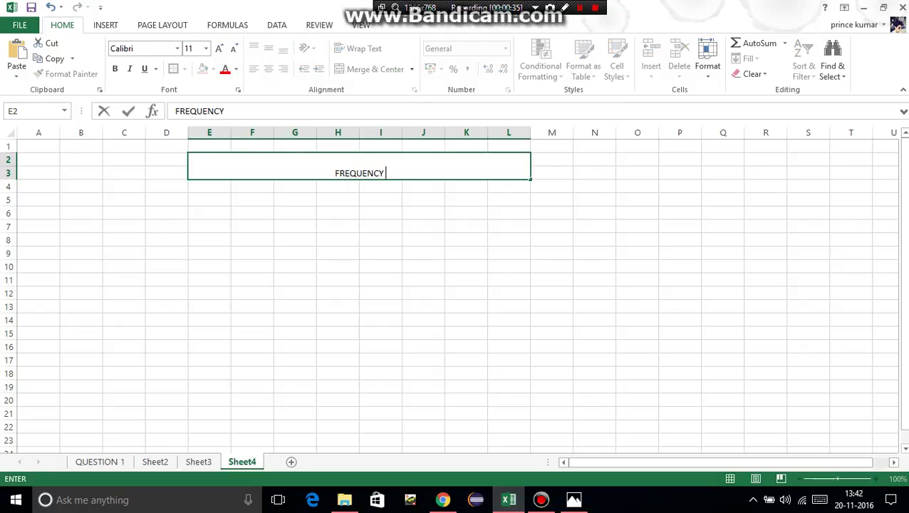
text(DIST)
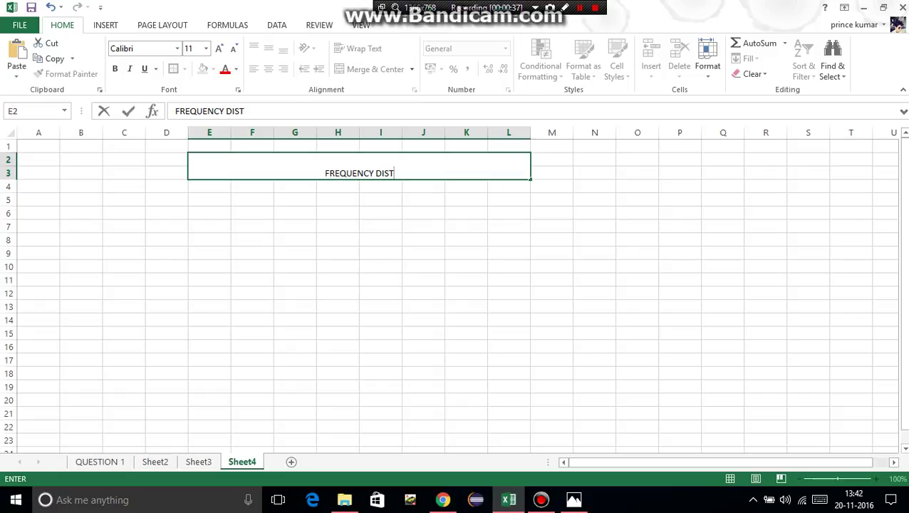
text(RIBUTIO)
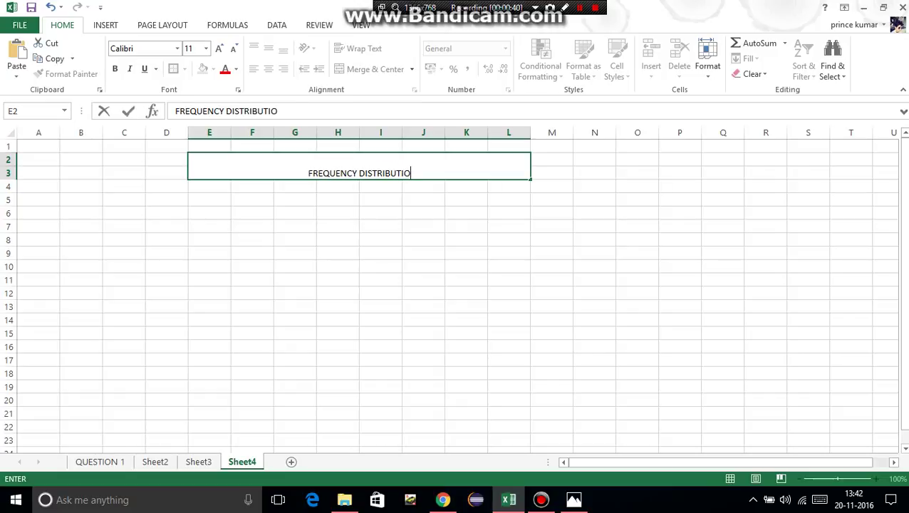
text(N)
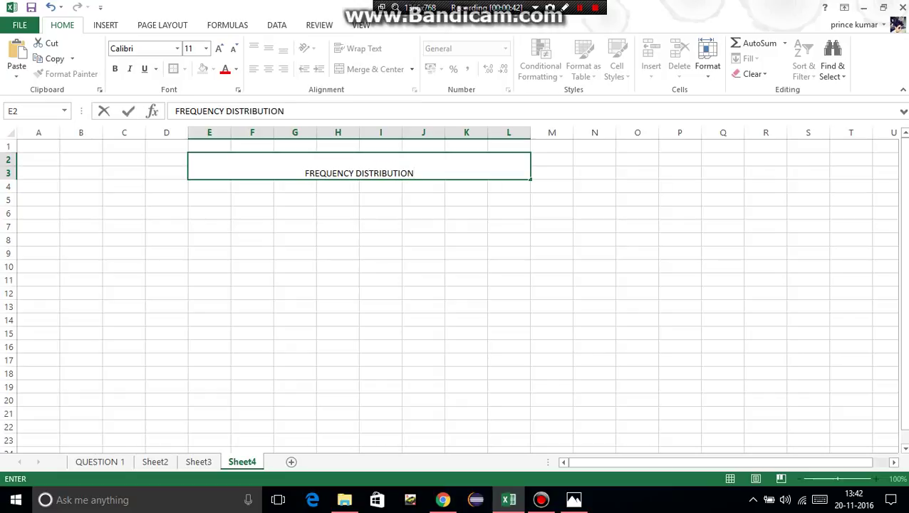
- Enlarge the FREQUENCY DISTRIBUTION title text to 18 pt and make it bold
key(shift+Home)
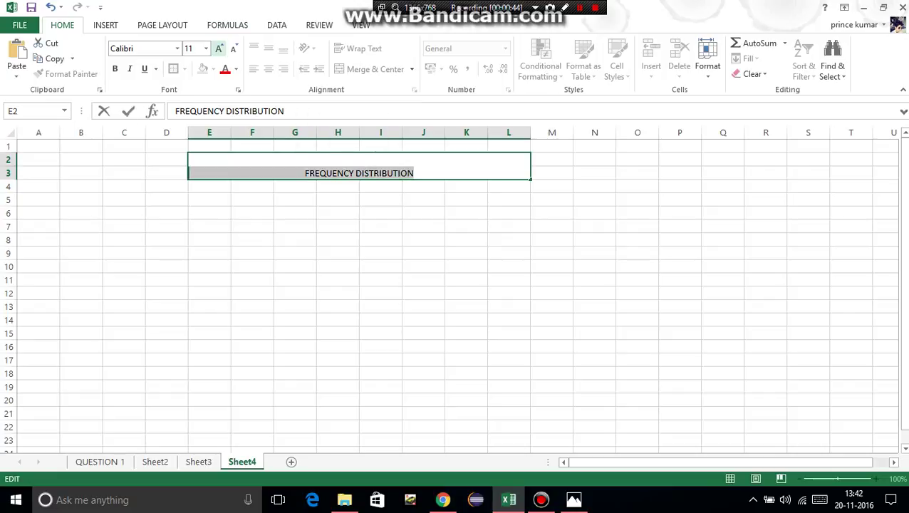
click(218, 49)
click(219, 49)
click(219, 48)
click(219, 48)
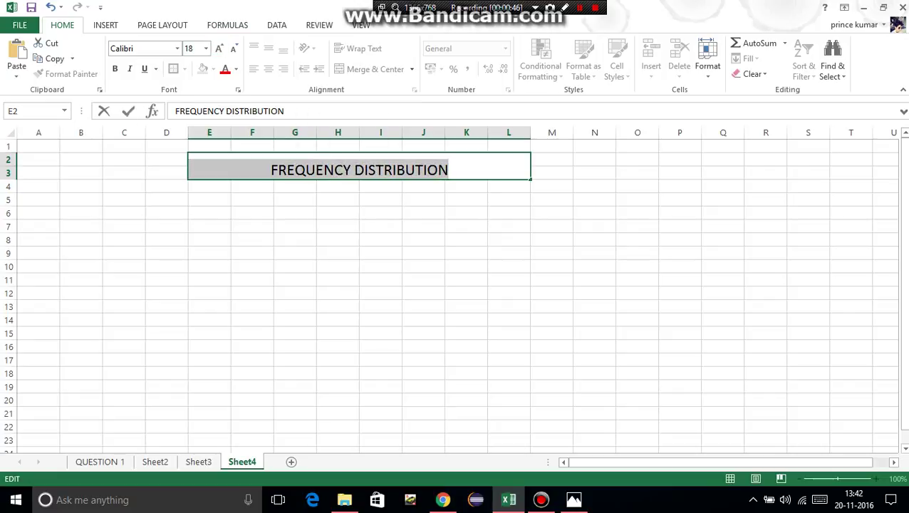
click(115, 68)
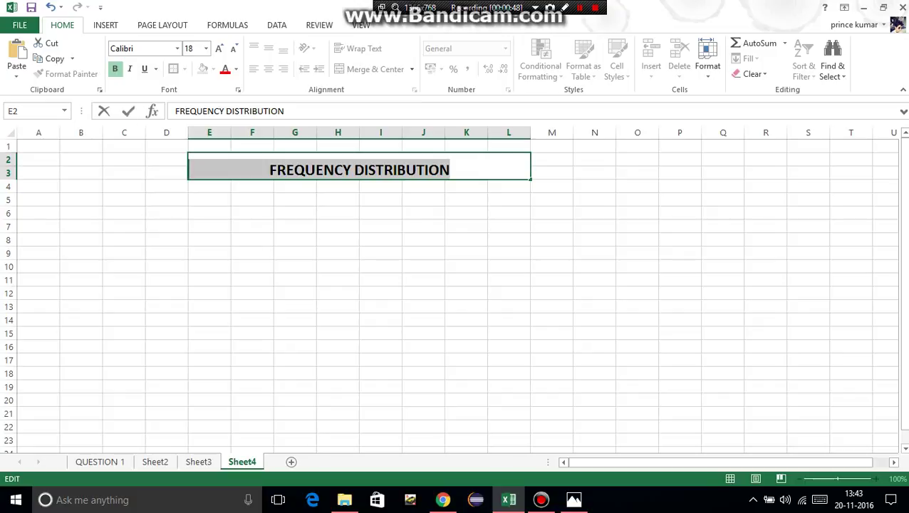
click(252, 199)
- Give the merged title cell a light orange fill and a thick box border
click(359, 165)
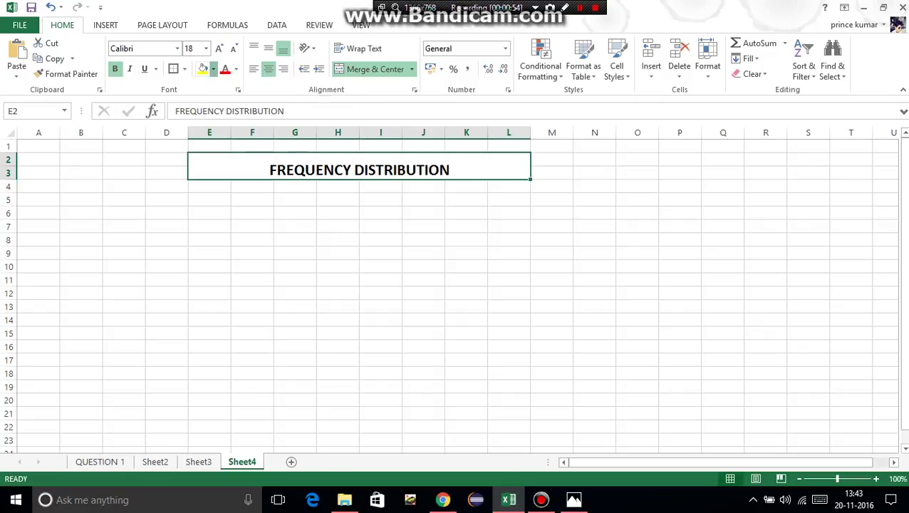
click(213, 69)
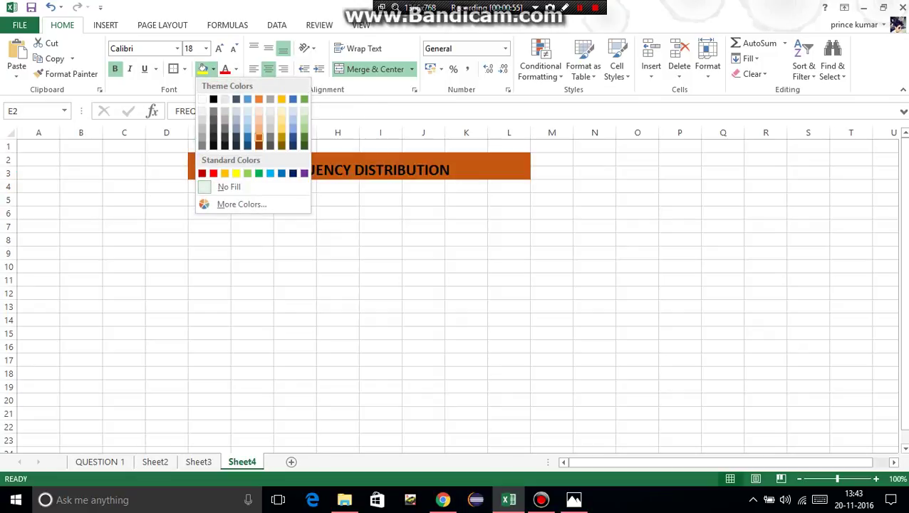
click(258, 124)
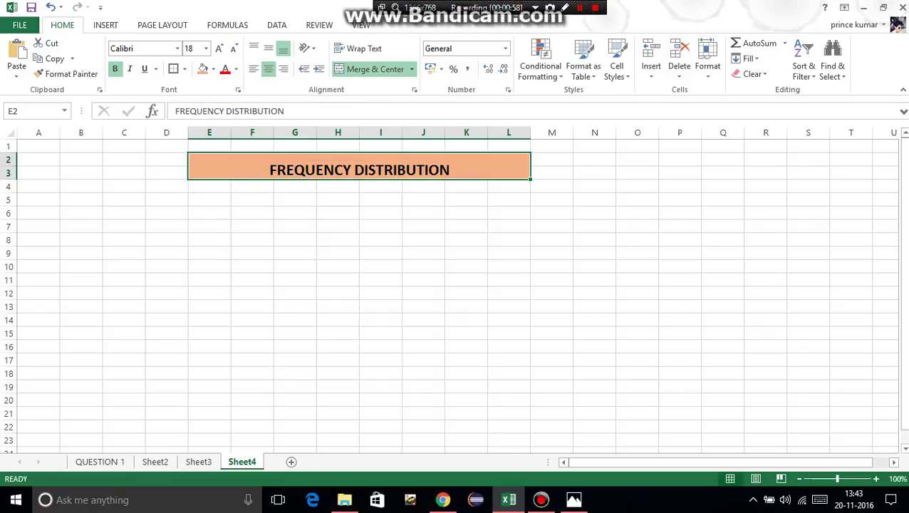
click(210, 213)
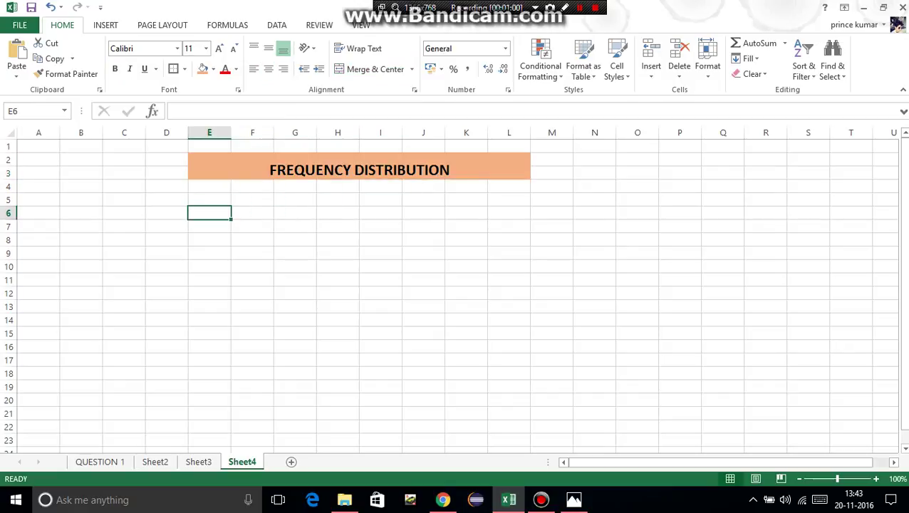
click(359, 166)
click(184, 68)
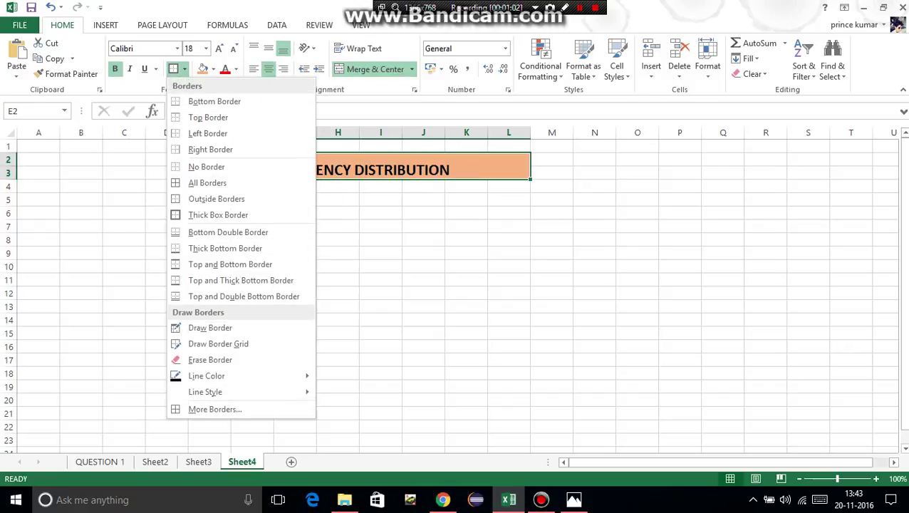
click(218, 214)
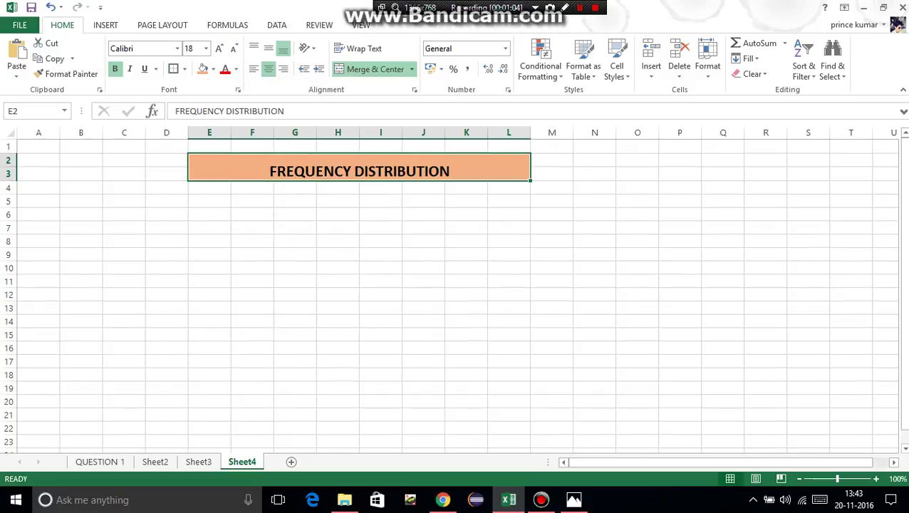
click(210, 201)
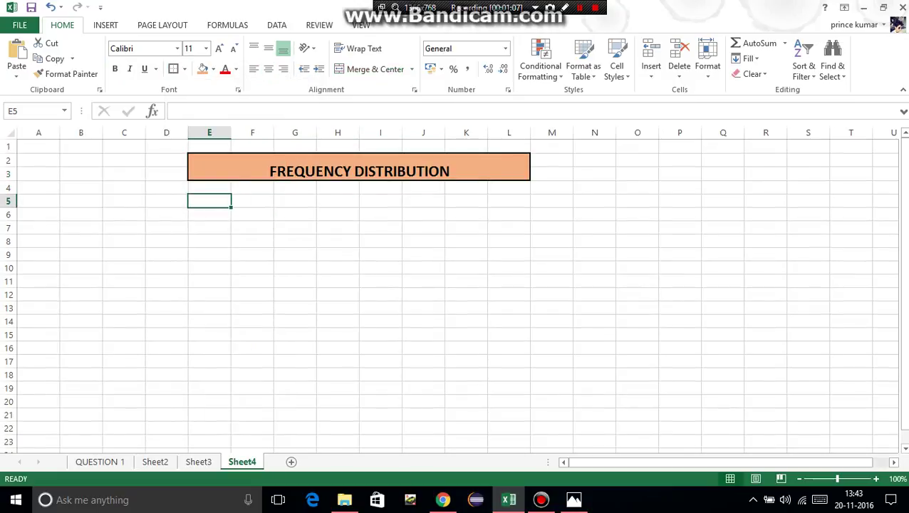
- Enter the random number formula =RAND()*(350-150)+150 in cell B5
click(81, 201)
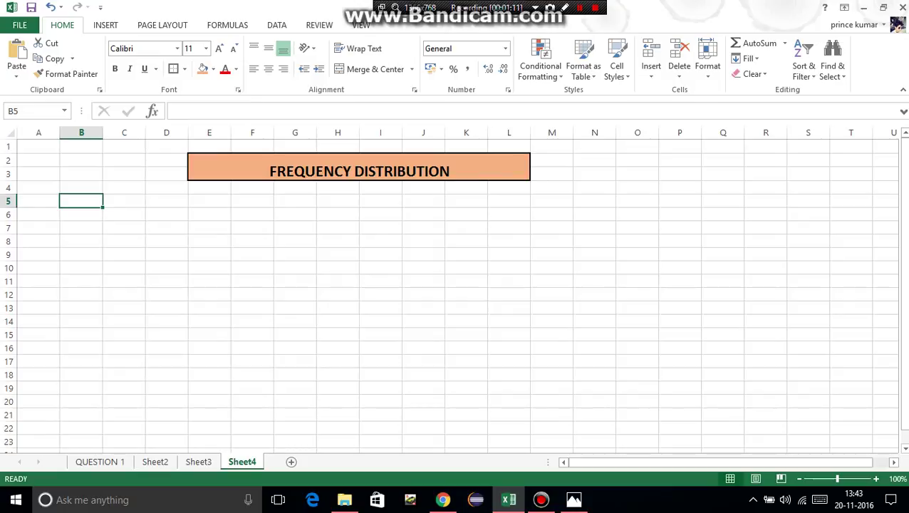
text(=RAM)
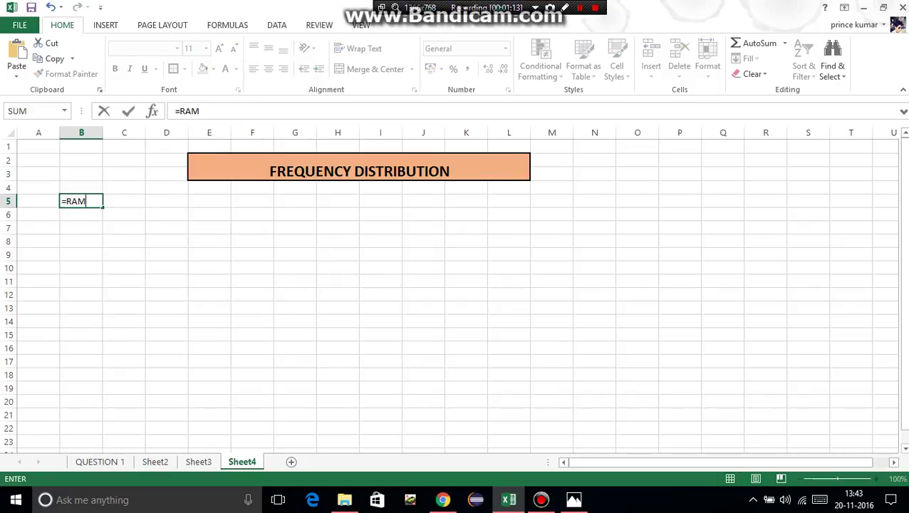
key(BackSpace)
text(ND()
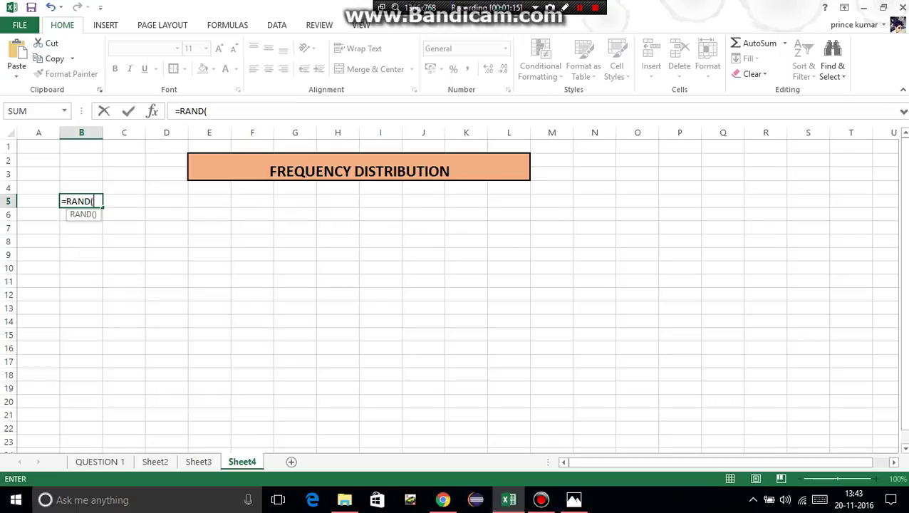
text()*()
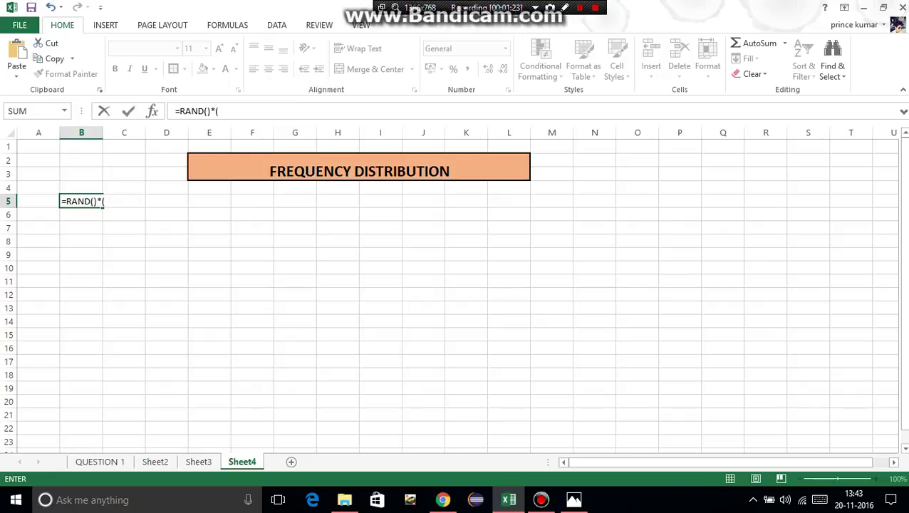
text(350-150)+)
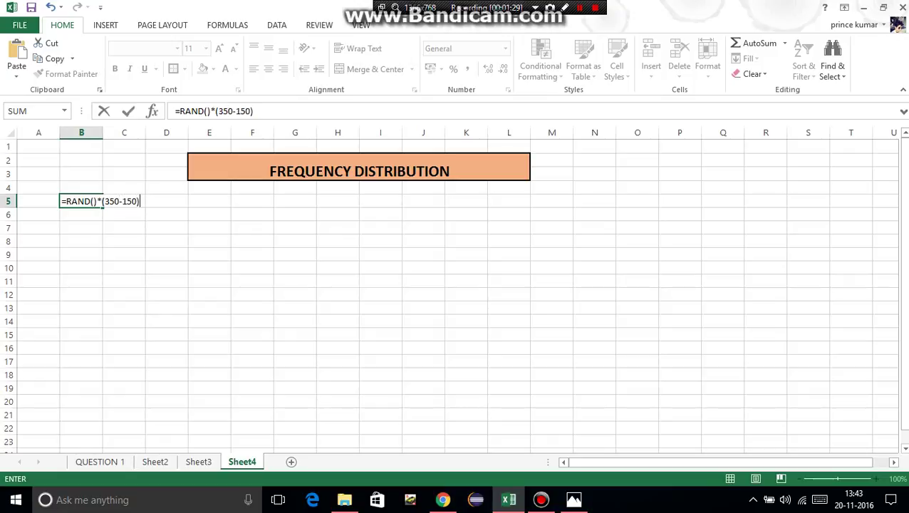
text(150)
key(Return)
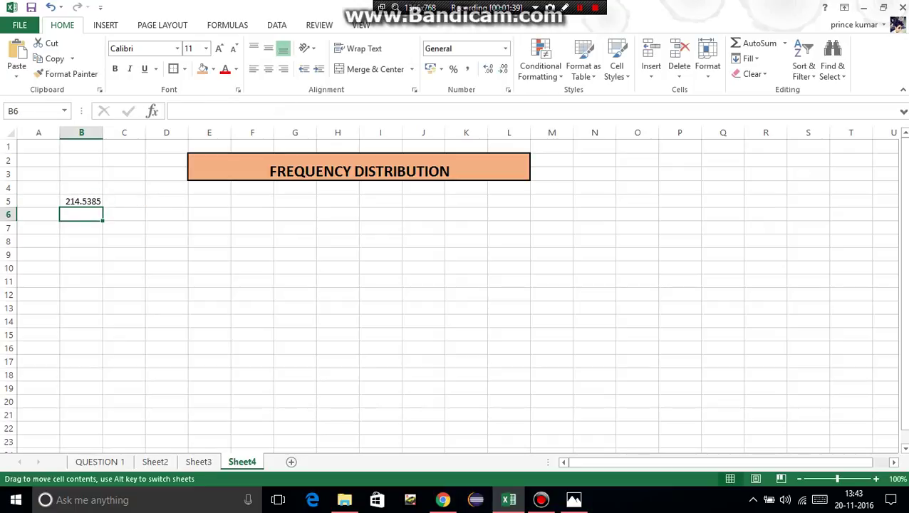
- Wrap the B5 formula in ROUND with 0 digits so it reads =ROUND(RAND()*(350-150)+150,0)
click(81, 201)
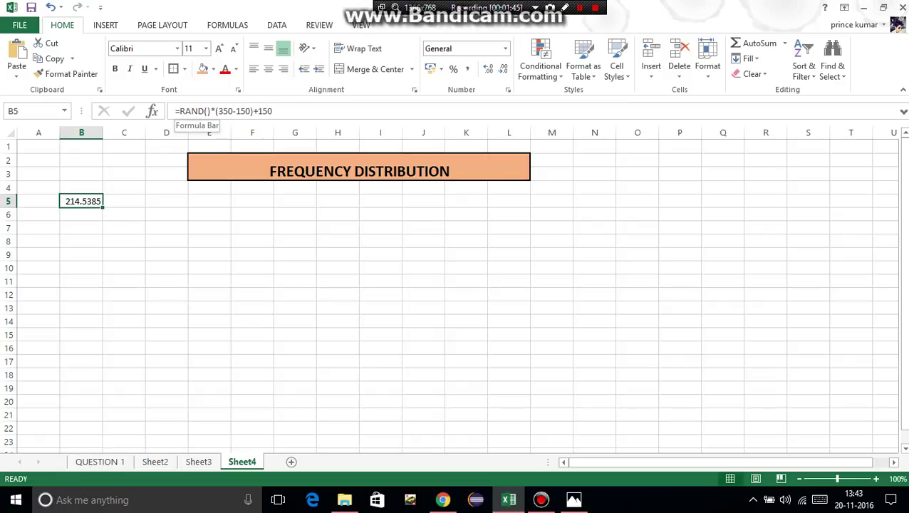
click(175, 112)
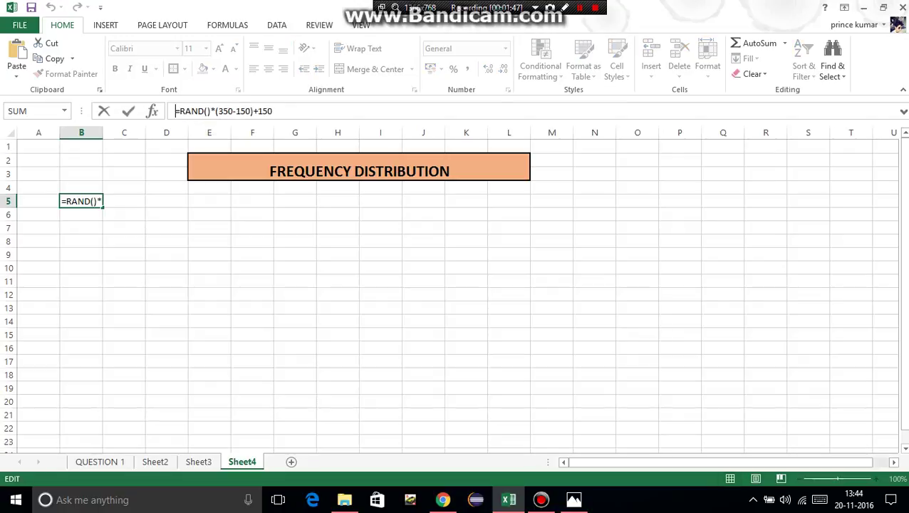
click(180, 111)
text(ROUND)
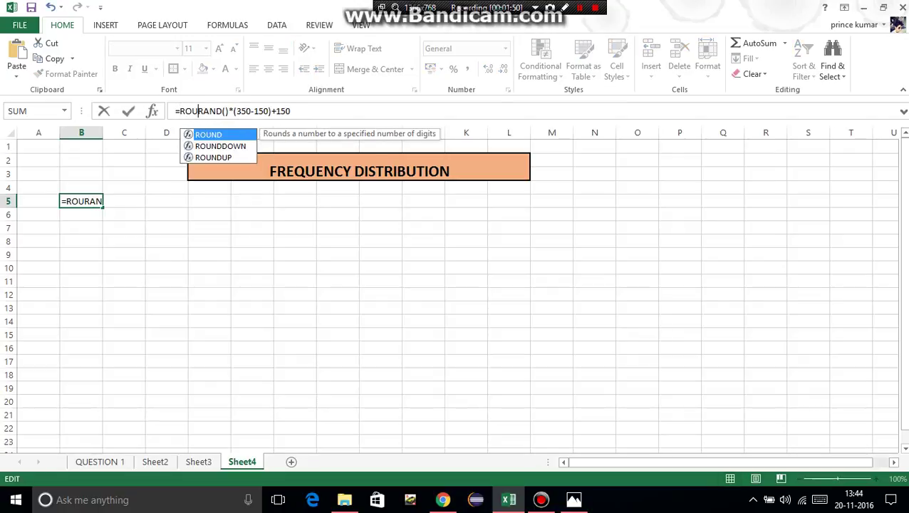
text(()
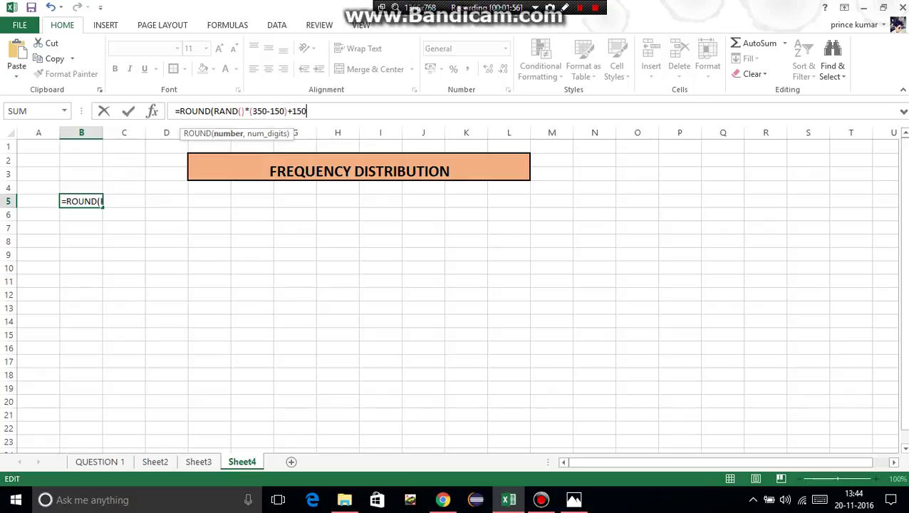
text(,0)
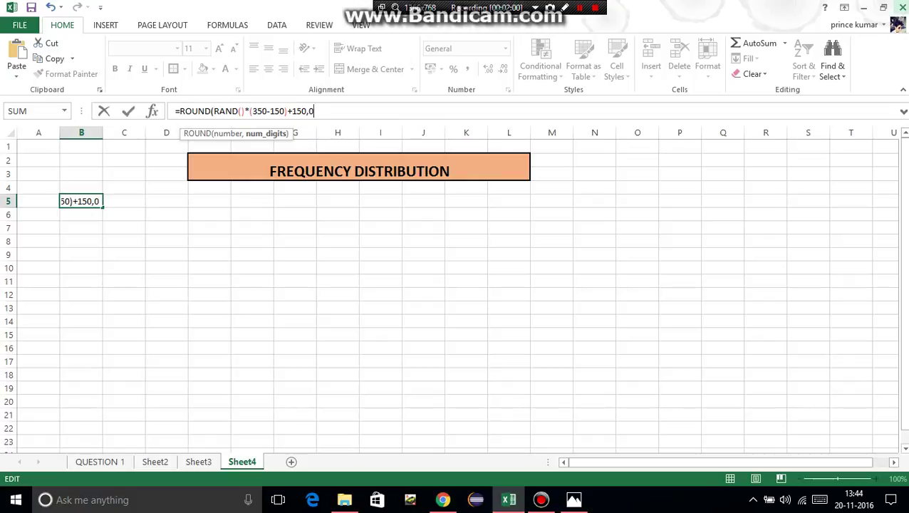
text())
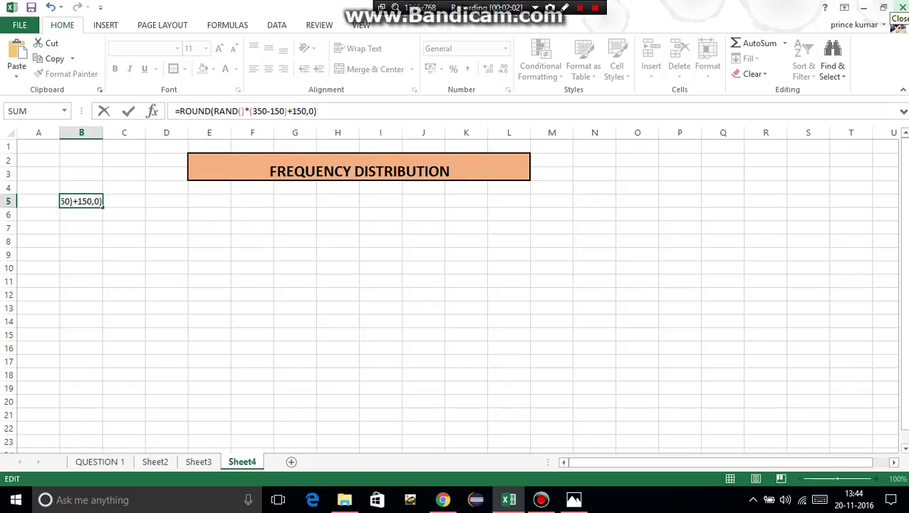
key(Return)
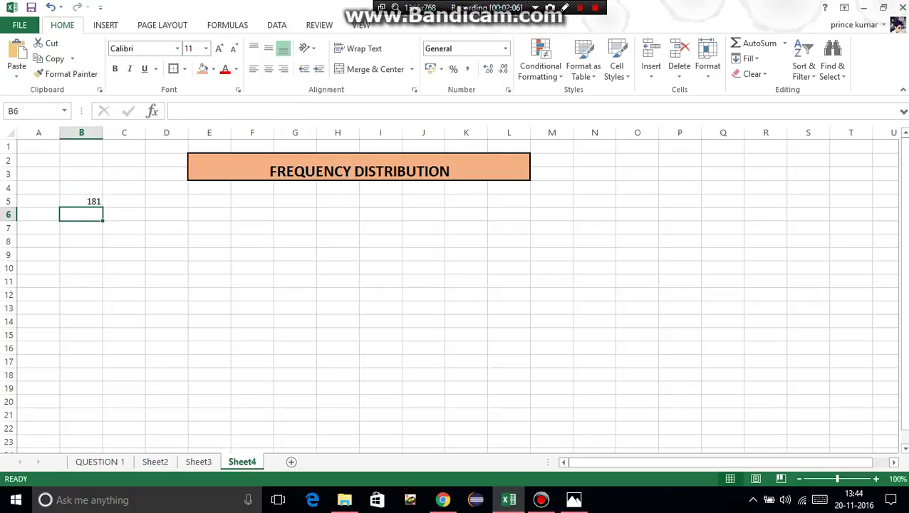
- Fill the B5 formula across the range B5:F14 to generate 50 random numbers
click(82, 201)
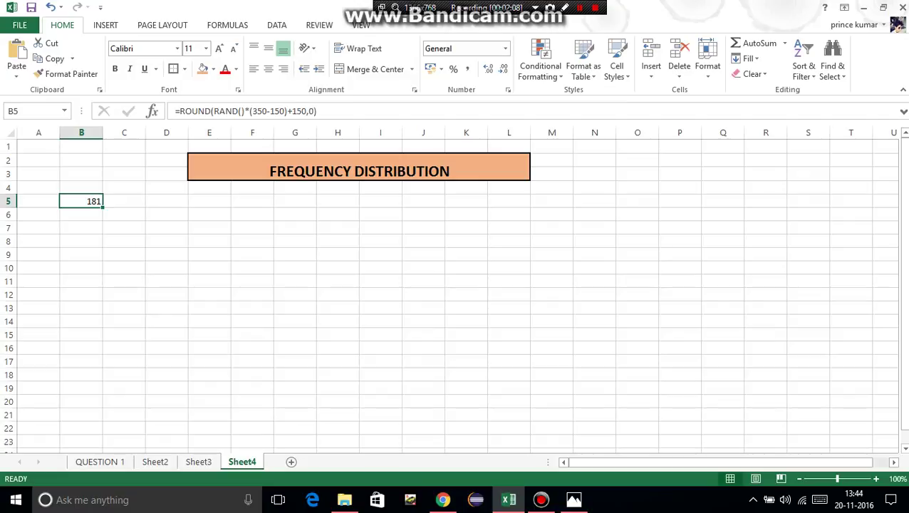
drag(102, 207, 273, 340)
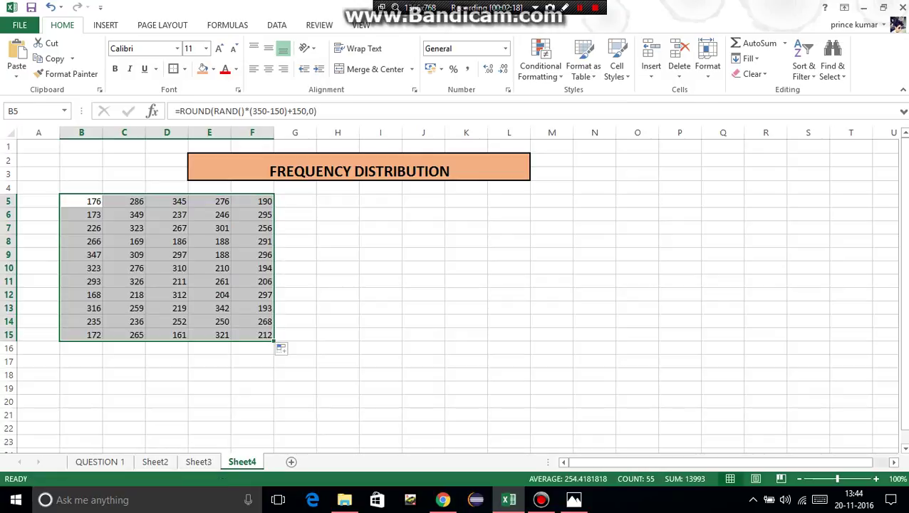
drag(274, 340, 273, 327)
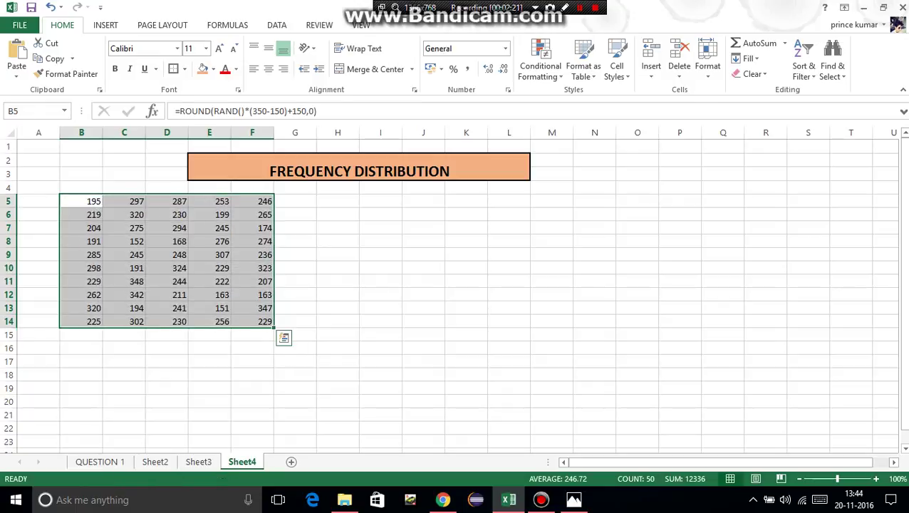
click(337, 295)
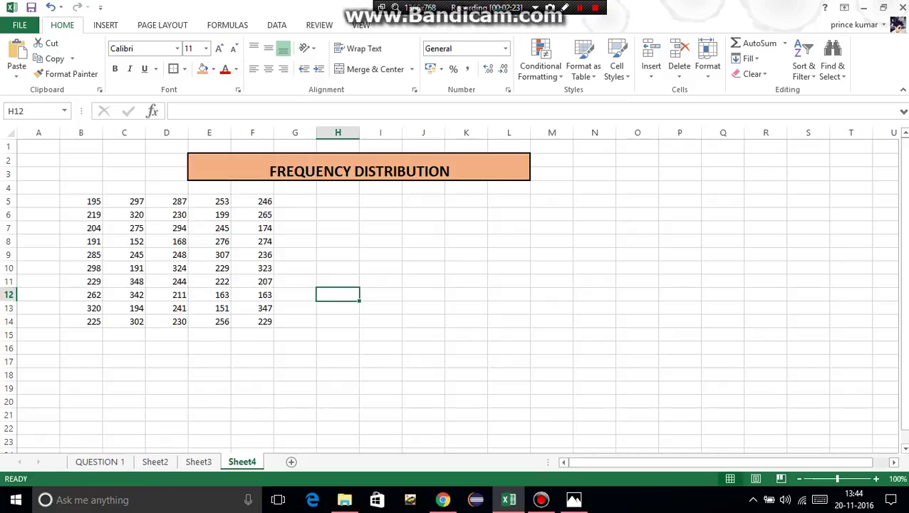
drag(81, 187, 253, 187)
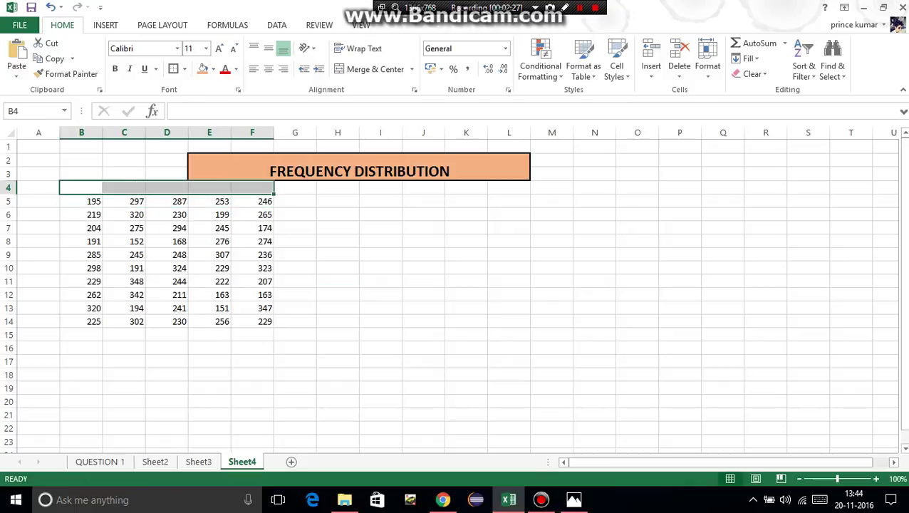
click(337, 254)
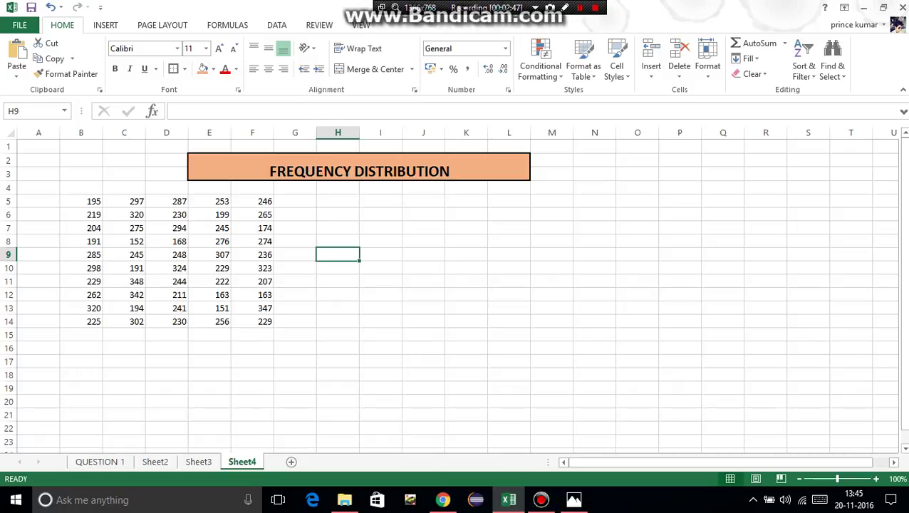
- Copy the random numbers in B5:F14 and paste them as values only, starting at cell H5
drag(81, 201, 252, 322)
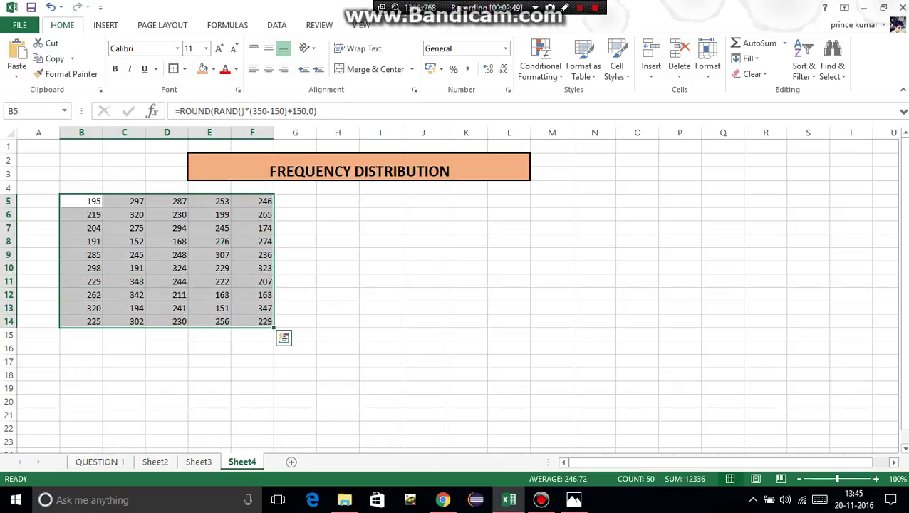
key(ctrl+c)
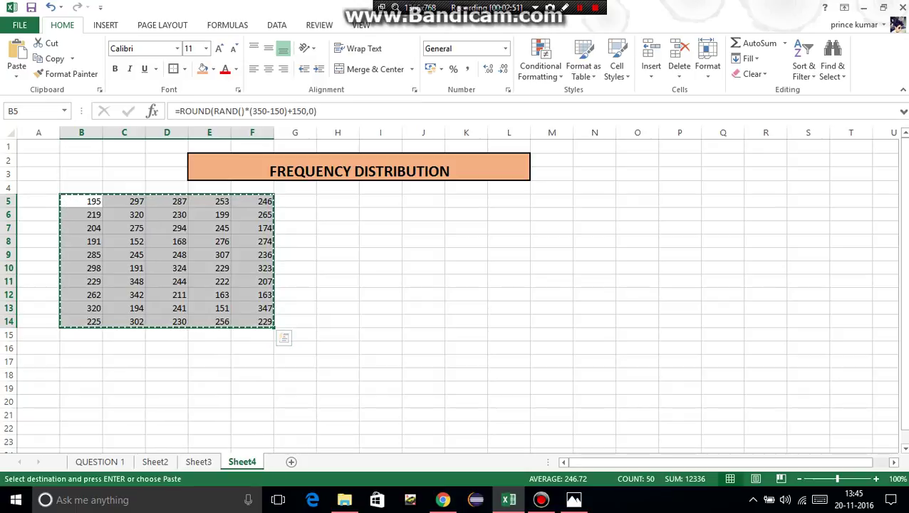
click(338, 201)
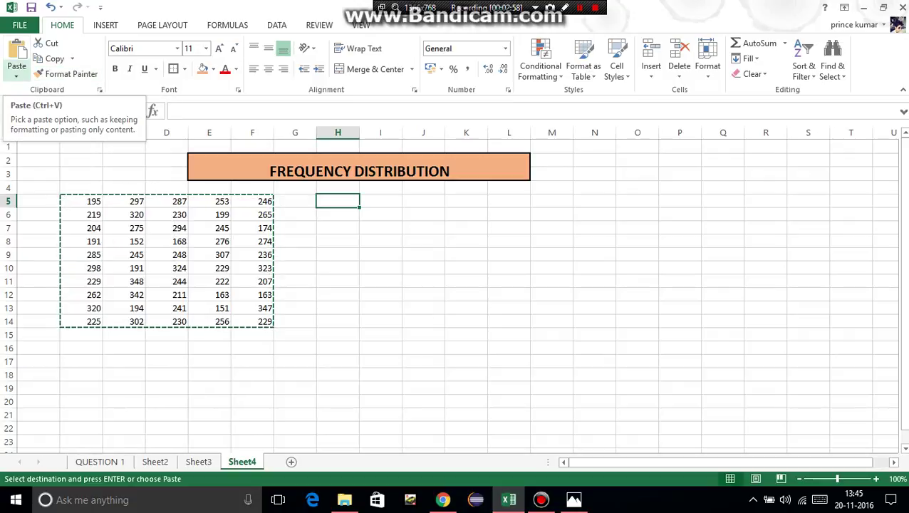
click(16, 73)
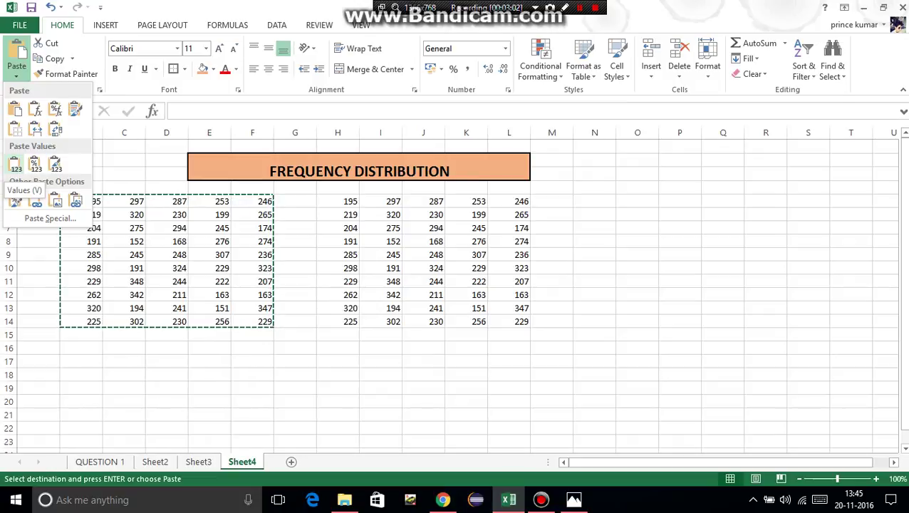
click(15, 166)
click(551, 254)
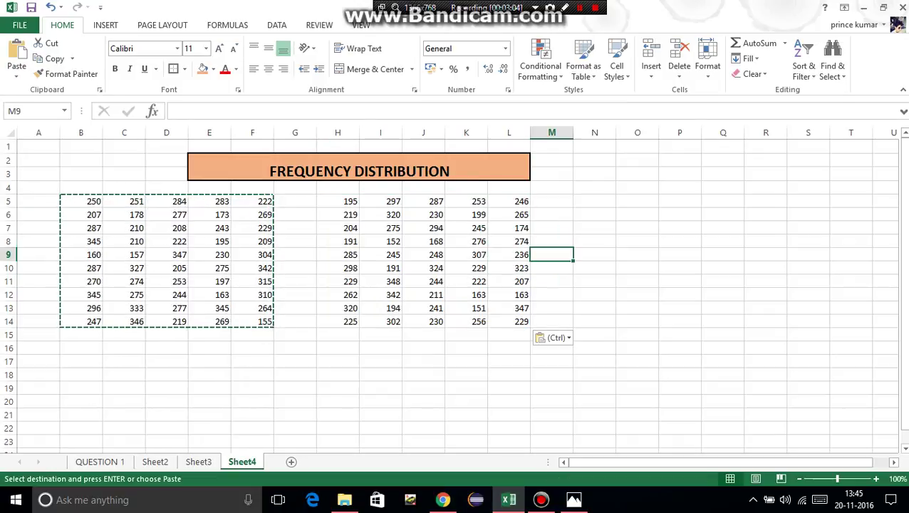
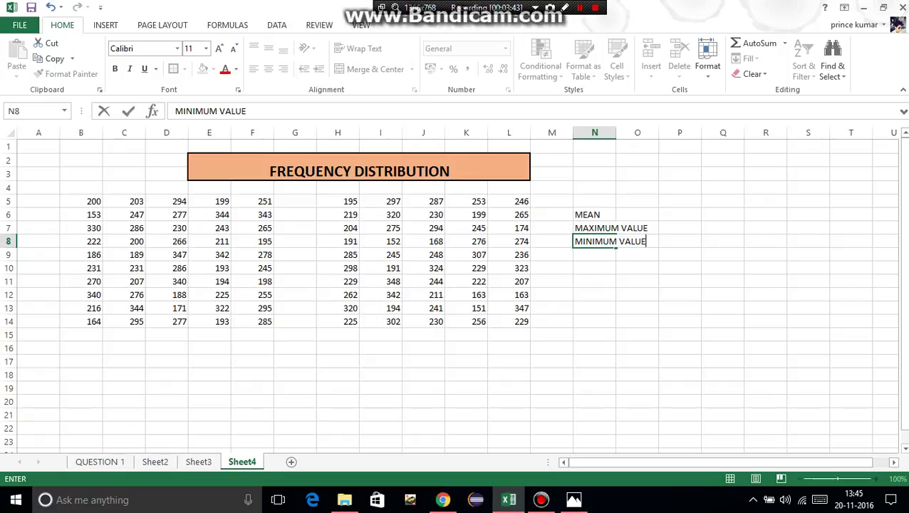
- Enter the label ST DEV. in cell N9 and auto-fit the width of column N to its labels
key(Return)
text(ST DEV)
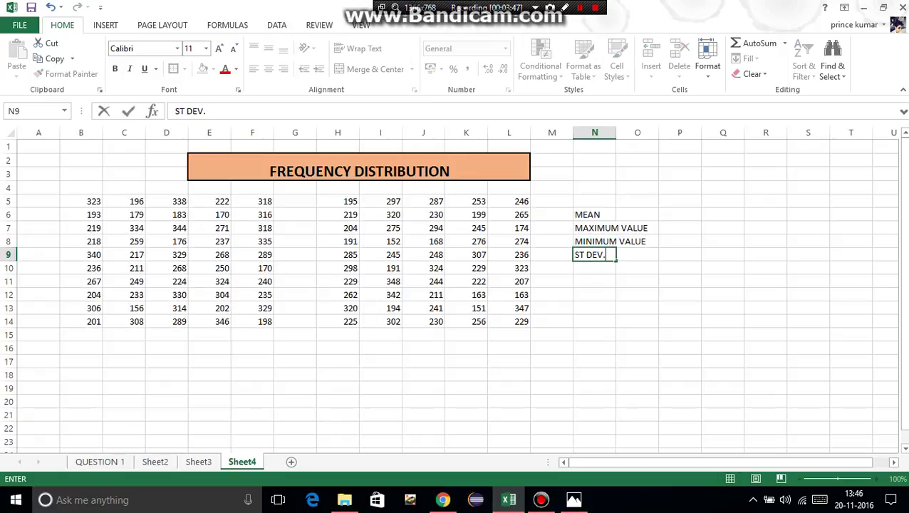
text(.)
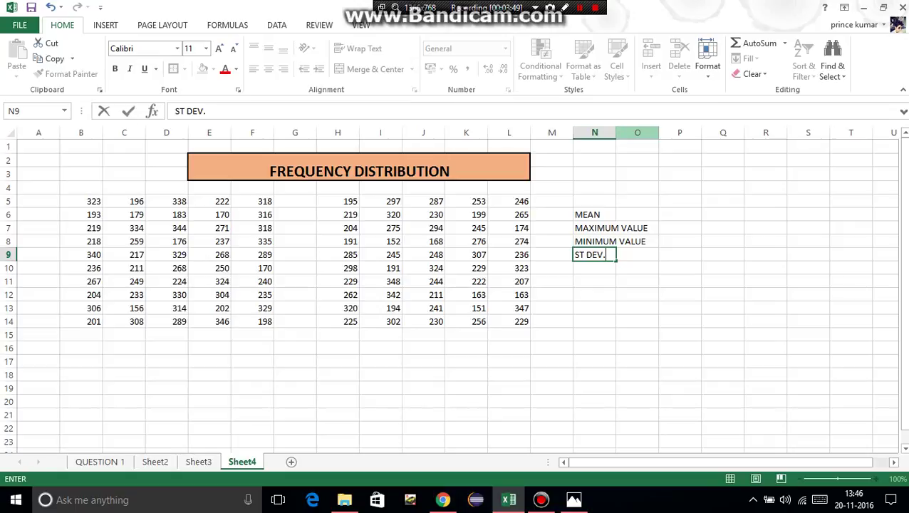
click(637, 132)
double_click(616, 132)
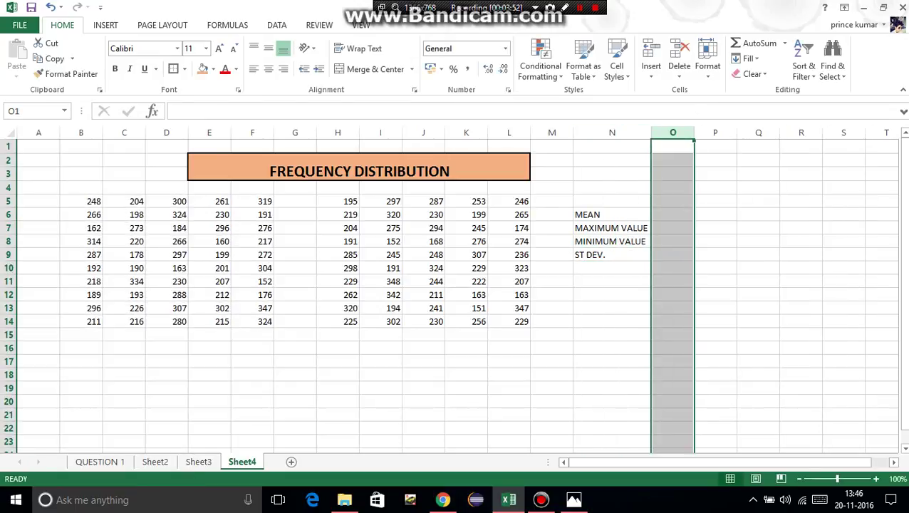
- Calculate the mean in cell O6 with =AVERAGE(H5:L14)
click(714, 214)
click(671, 215)
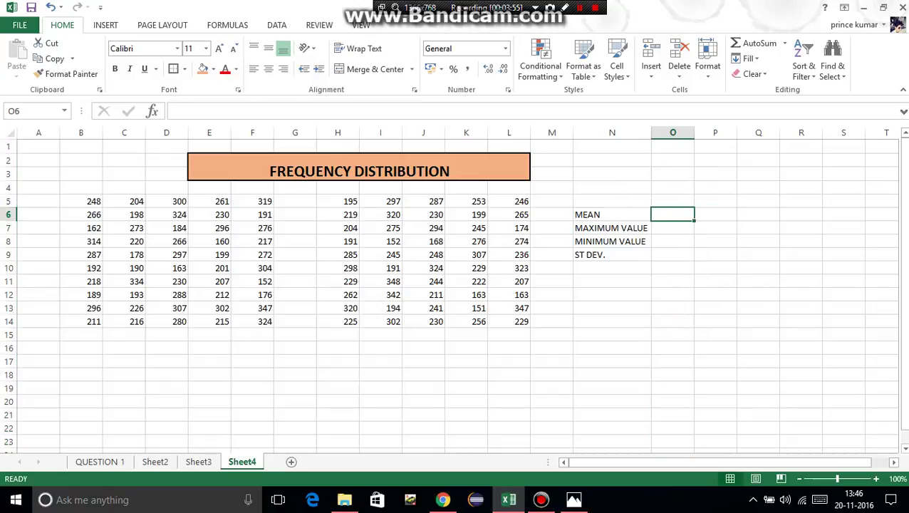
text(=AV)
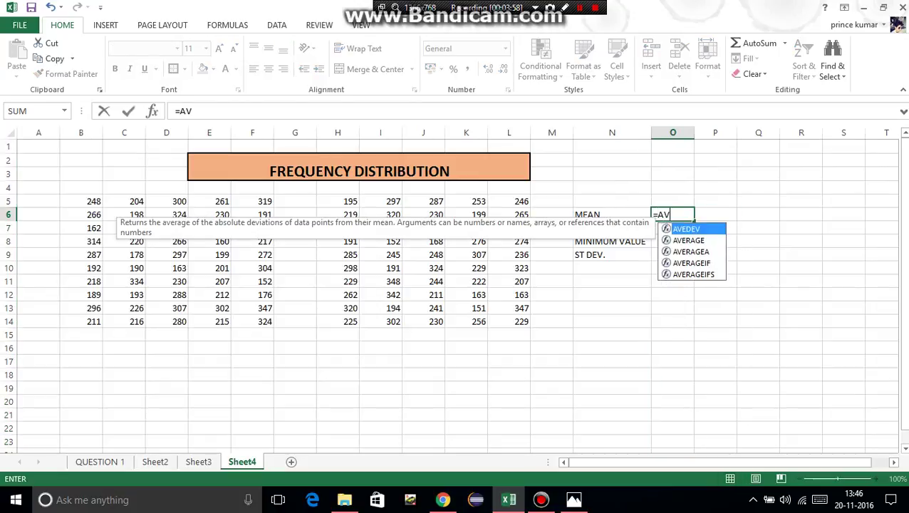
text(ERAGE)
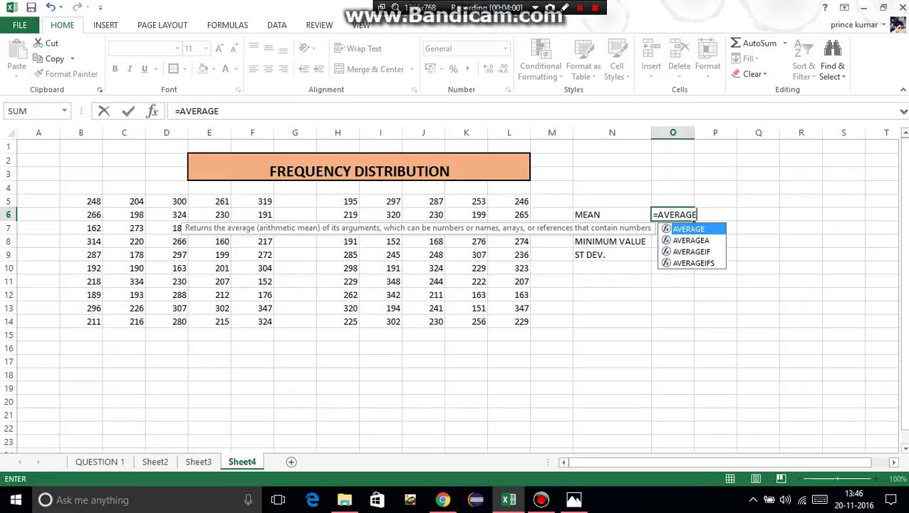
text(()
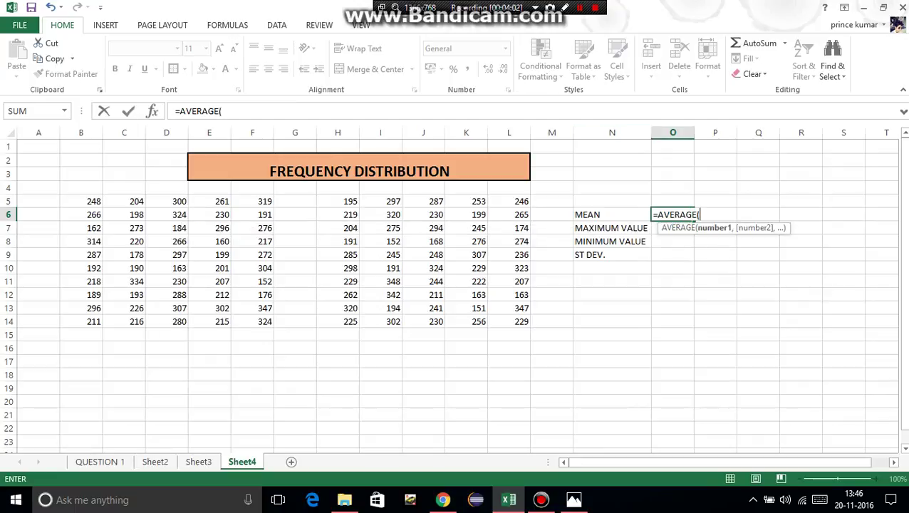
drag(337, 201, 521, 322)
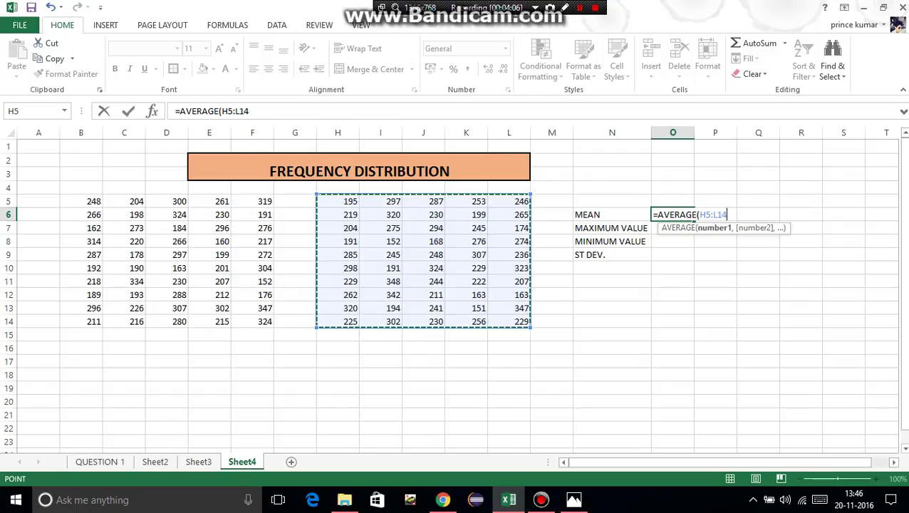
key(Return)
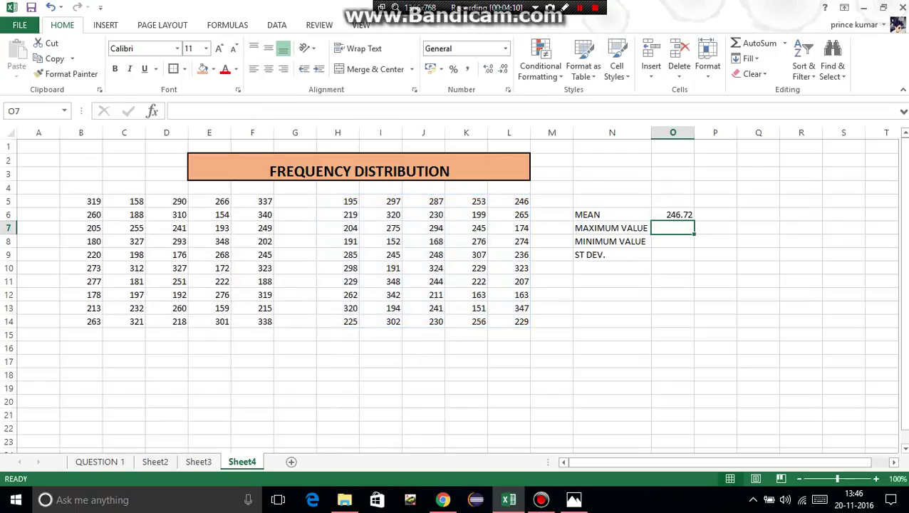
- Calculate the maximum value in cell O7 with =MAX(H5:L14)
text(=MAX()
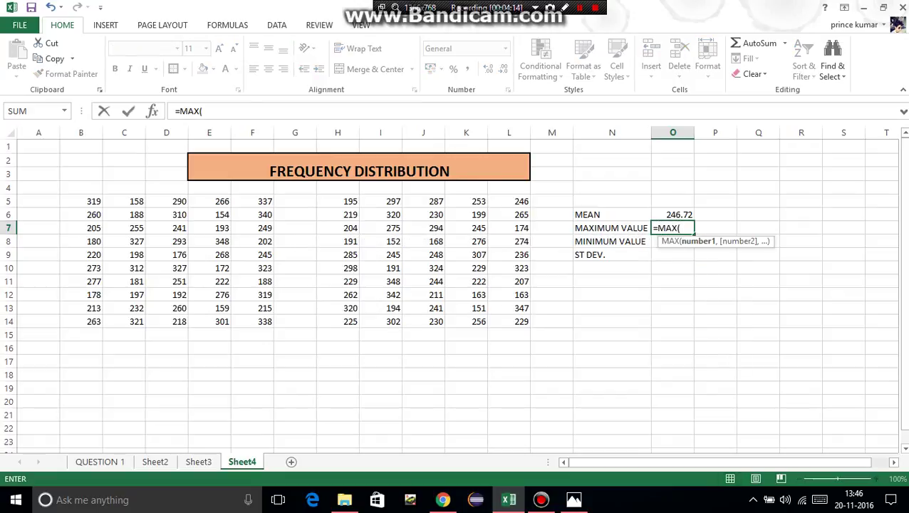
drag(338, 201, 526, 326)
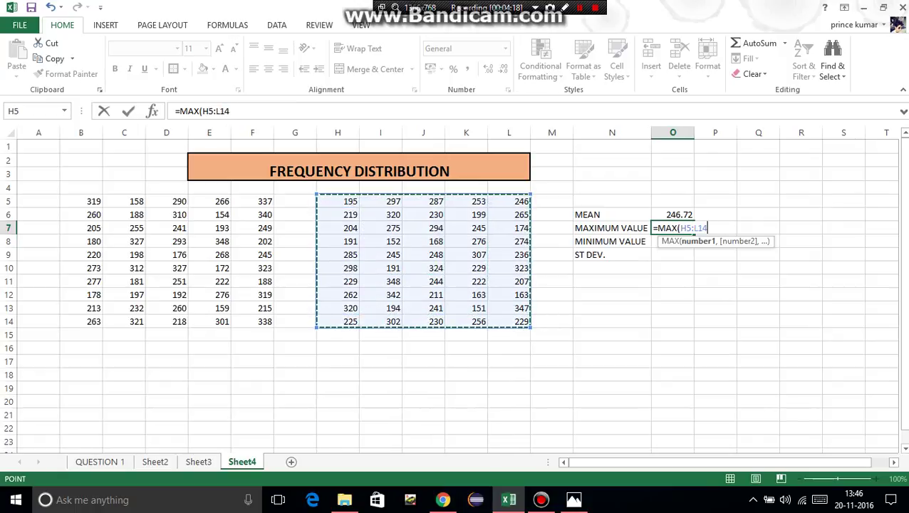
text())
key(Return)
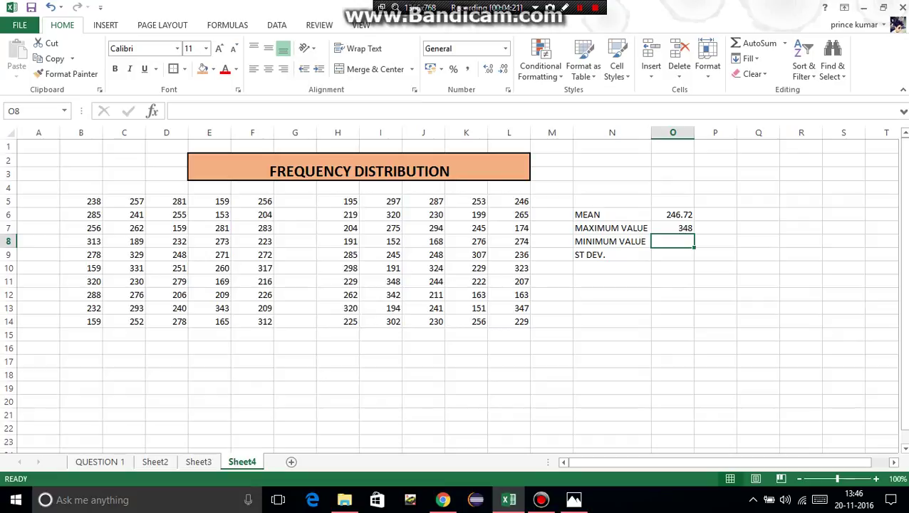
- Calculate the minimum value in cell O8 with =MIN(H5:L14)
text(=MIN)
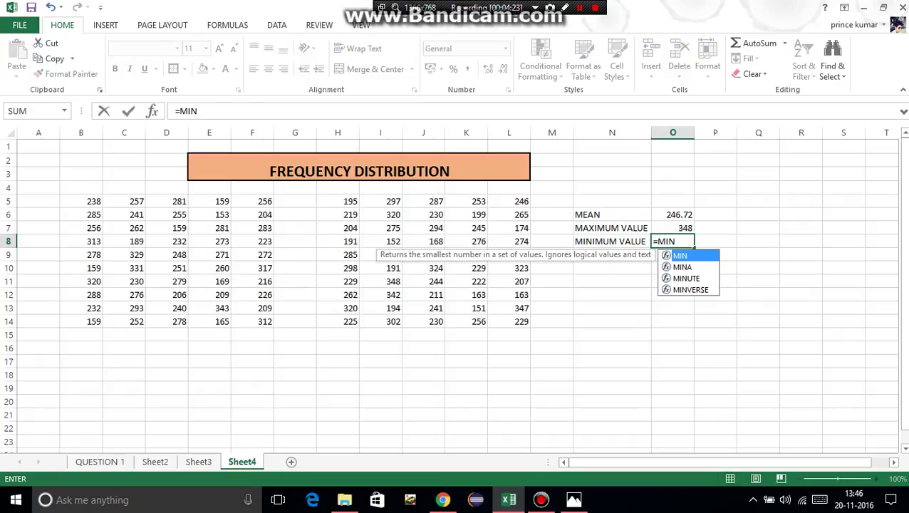
text(()
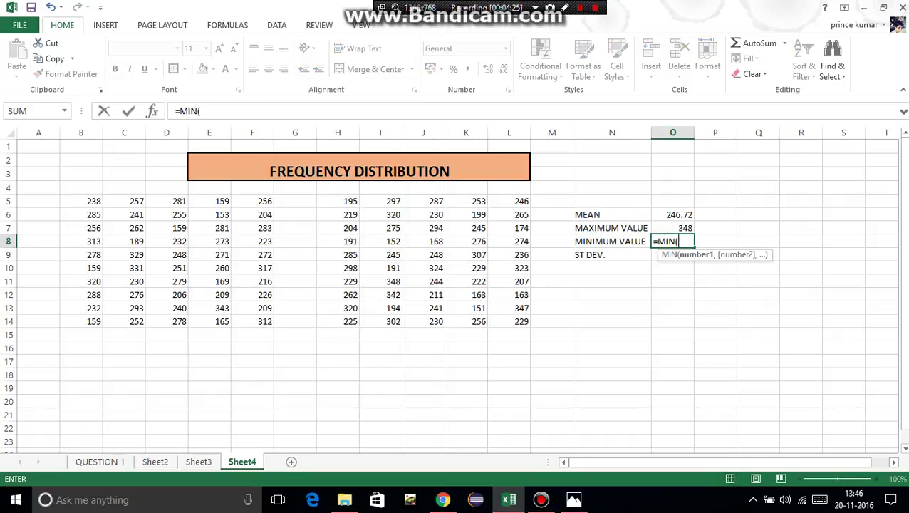
drag(338, 201, 525, 325)
text())
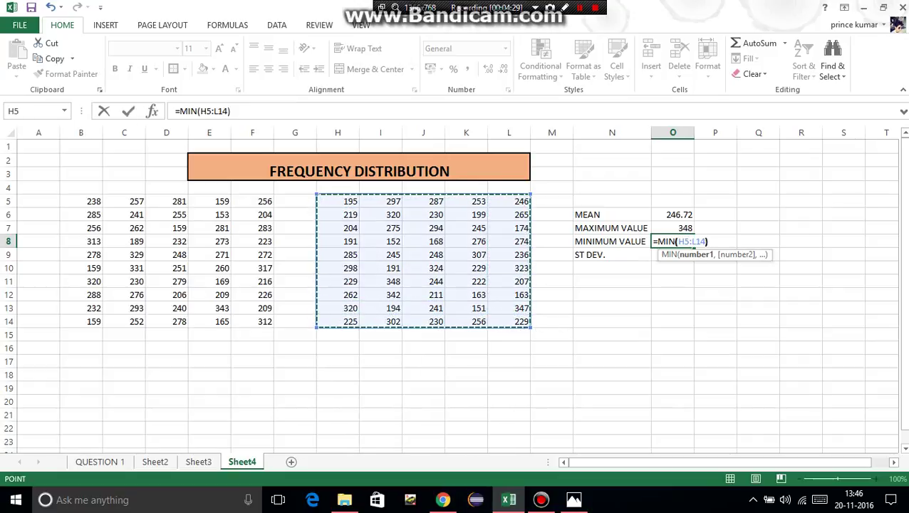
key(Return)
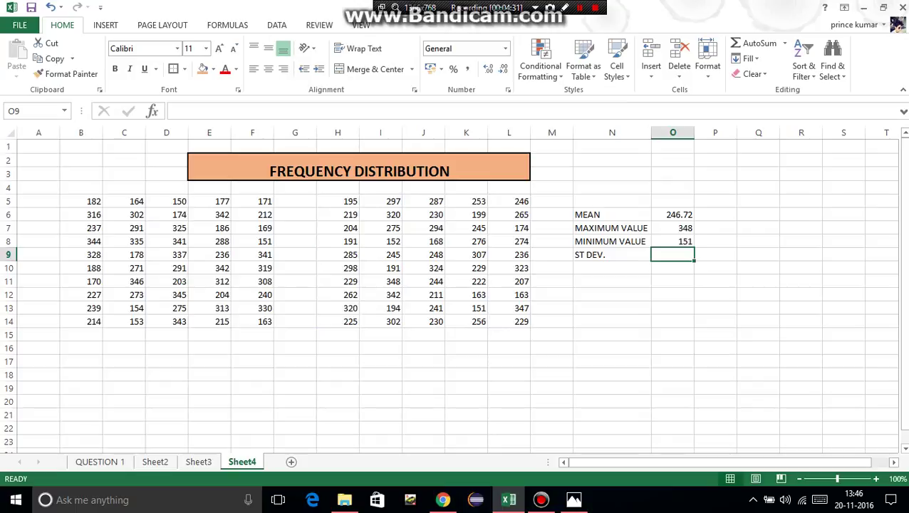
- Calculate the standard deviation in cell O9 with =STDEV(H5:L14)
text(=)
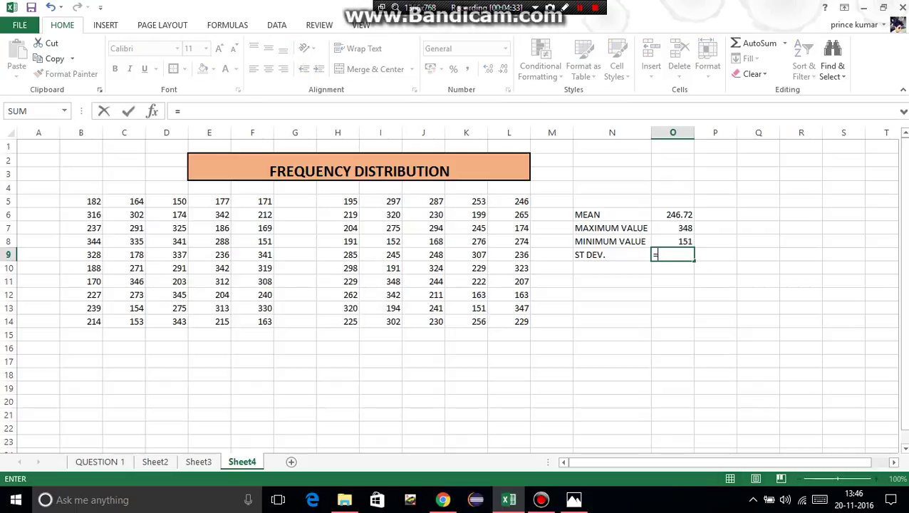
text(ST)
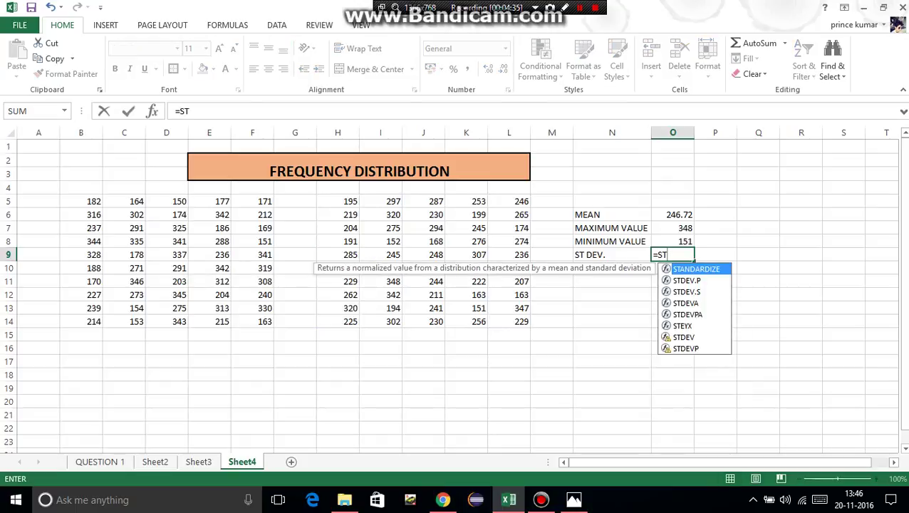
text(DEV)
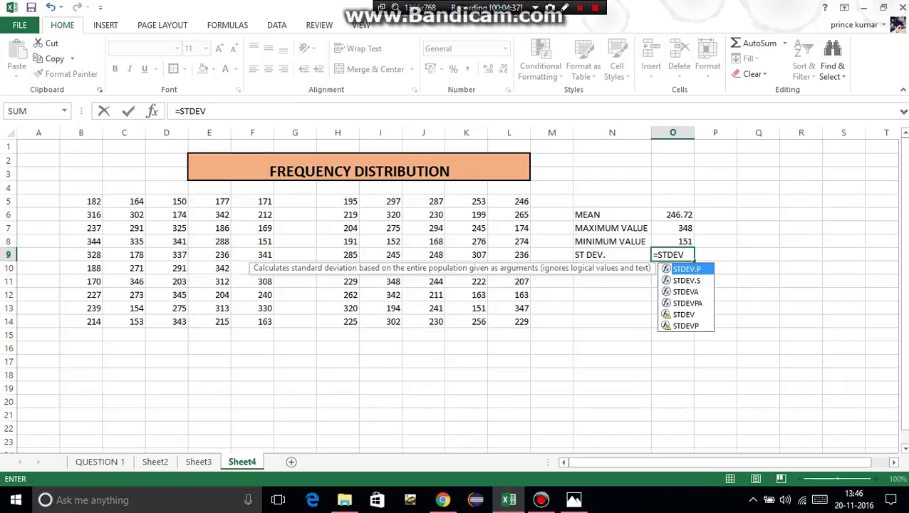
text(()
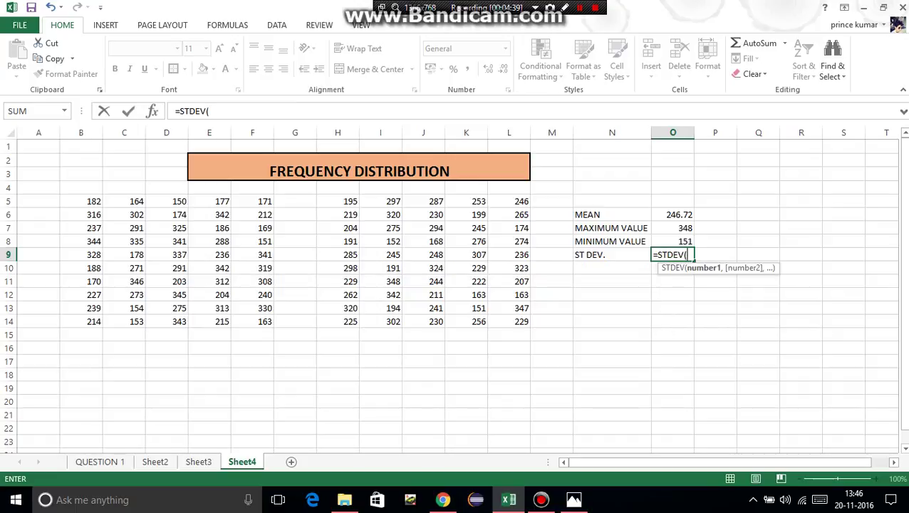
drag(337, 201, 524, 324)
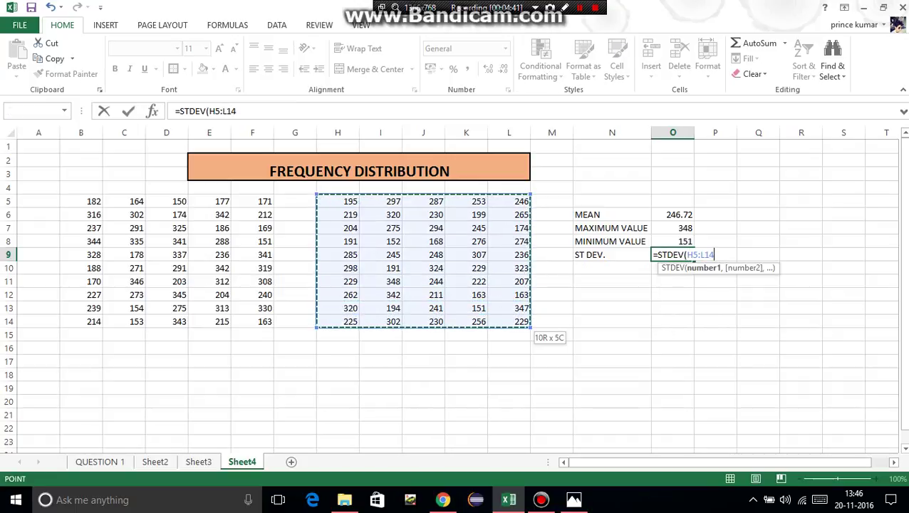
text())
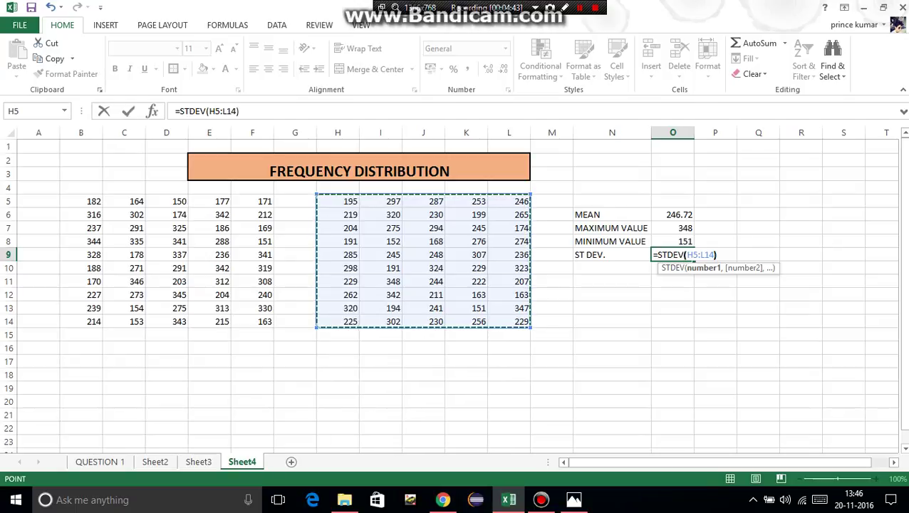
key(Return)
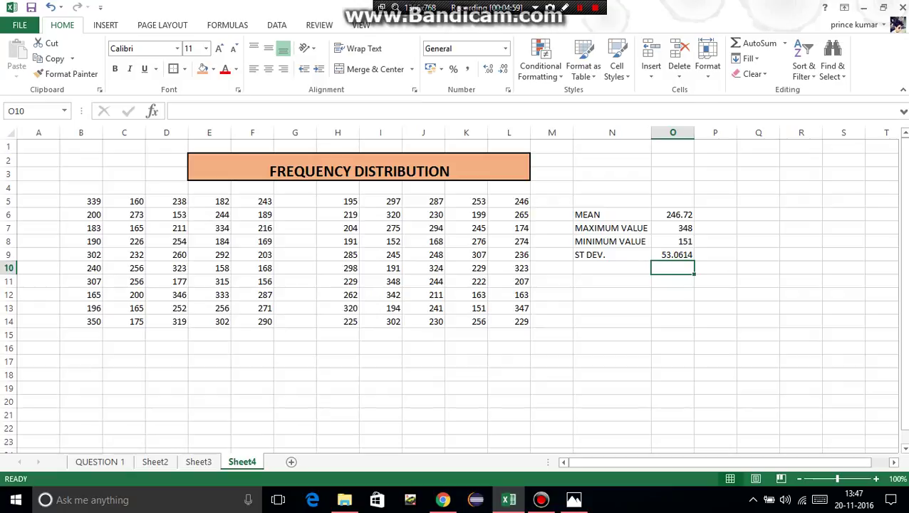
- Apply All Borders to the random number range B5:F14 and the pasted values range H5:L14
drag(81, 201, 269, 324)
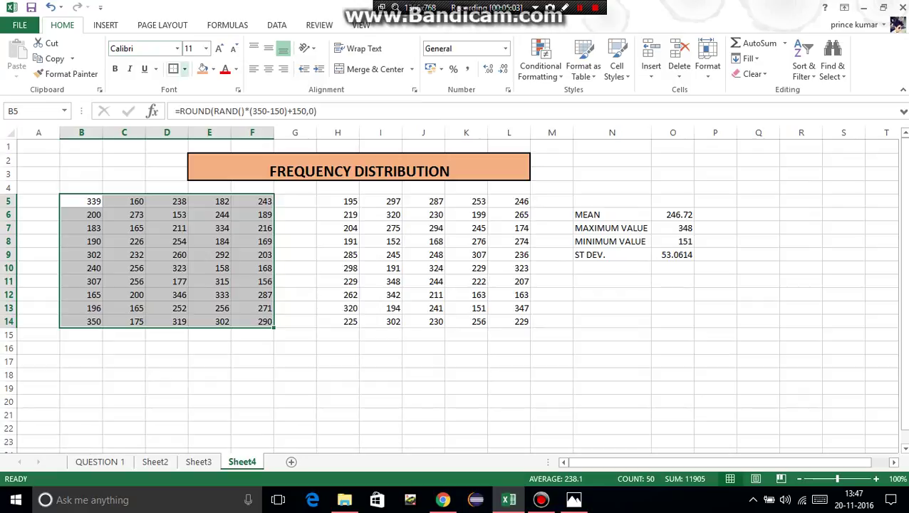
click(184, 69)
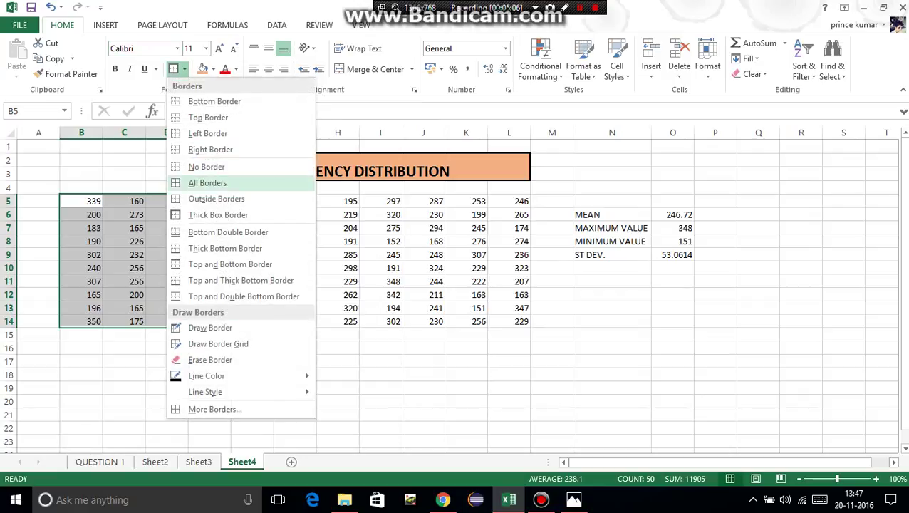
click(207, 182)
drag(337, 215, 521, 321)
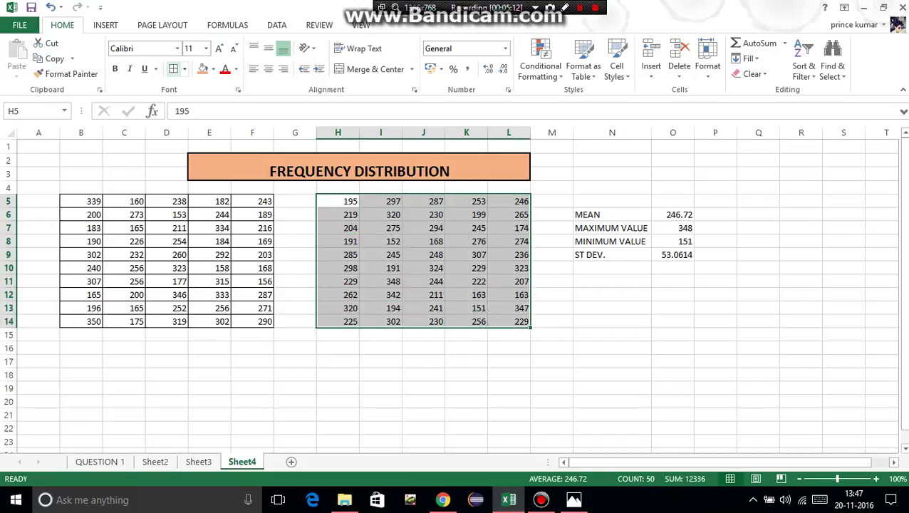
click(173, 69)
- Fill the pasted values range H5:L14 with light blue and the random number range B5:F14 with gold
click(213, 69)
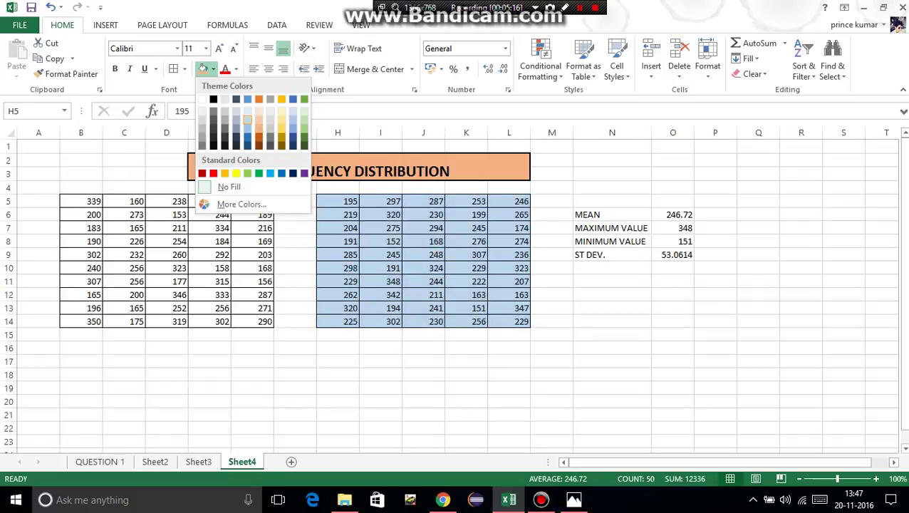
click(235, 117)
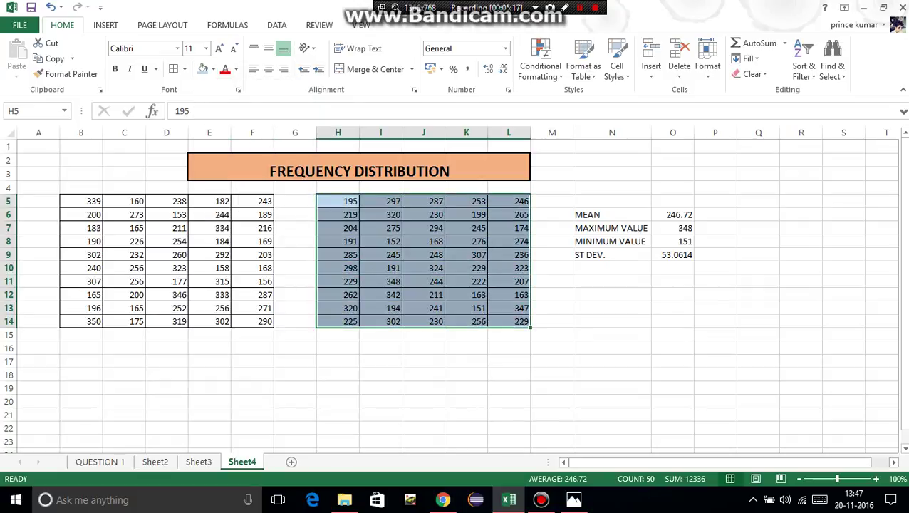
drag(81, 201, 271, 322)
click(212, 69)
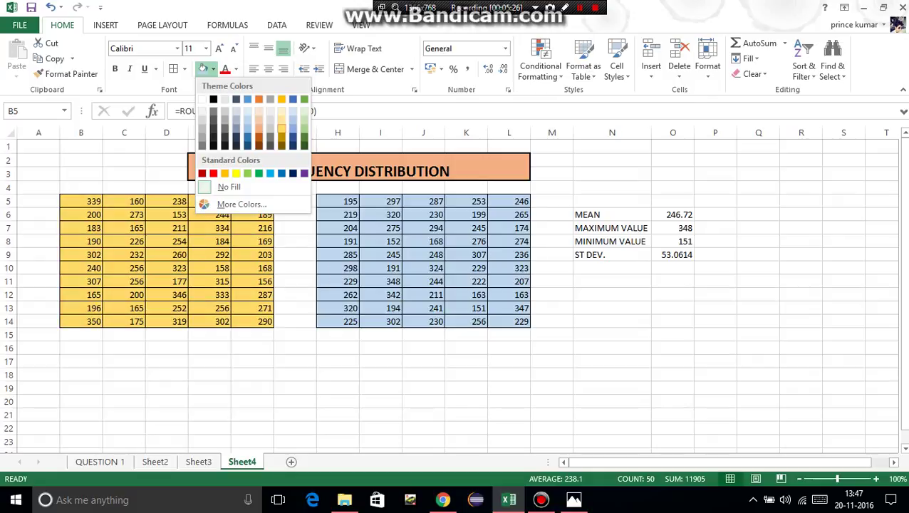
click(281, 132)
click(123, 334)
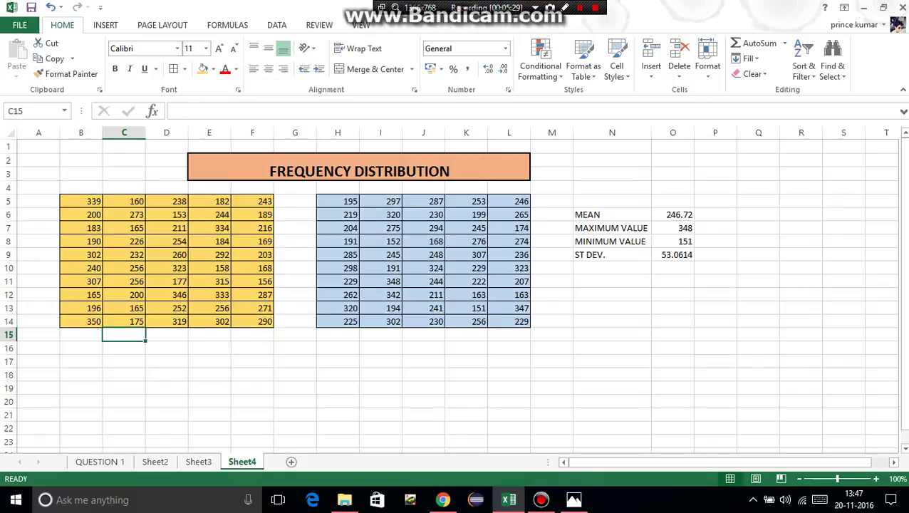
- Merge and center cells B4:F4 above the gold table and enter the heading RANDOM NUMBERS
drag(80, 188, 254, 187)
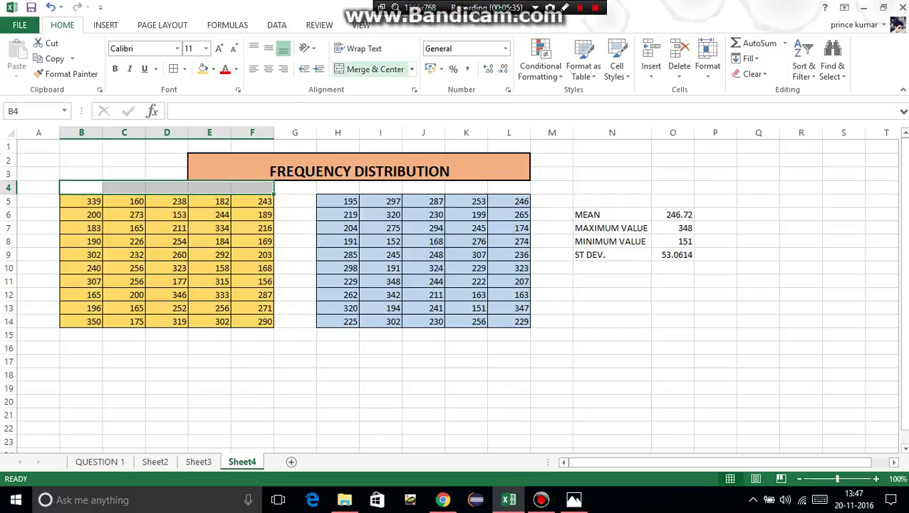
click(370, 69)
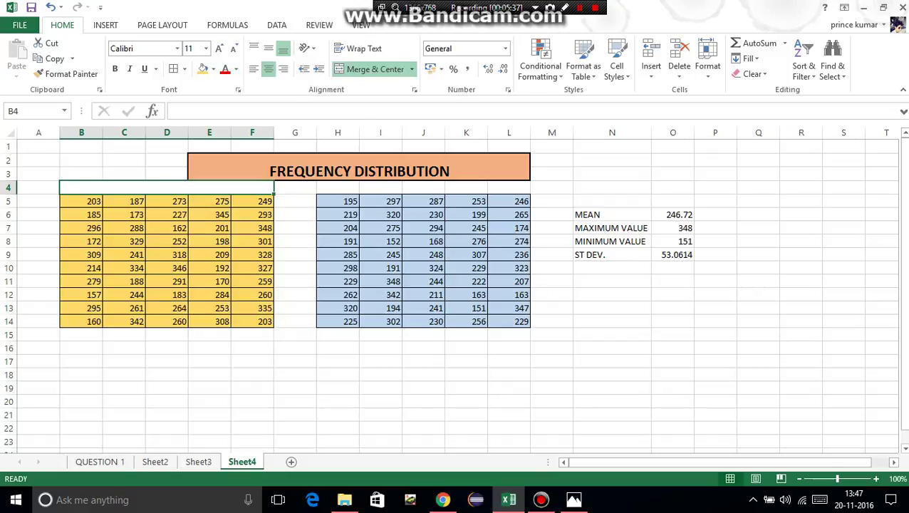
text(RAN)
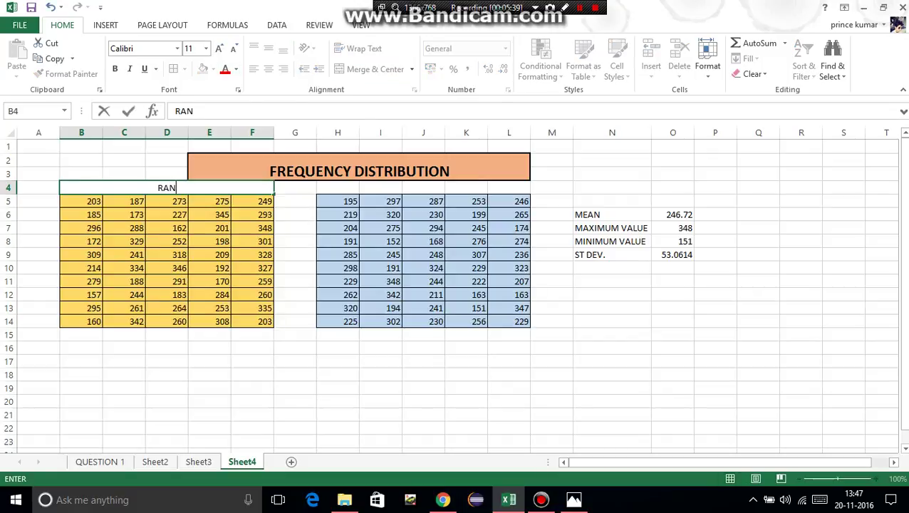
text(DOM NUM)
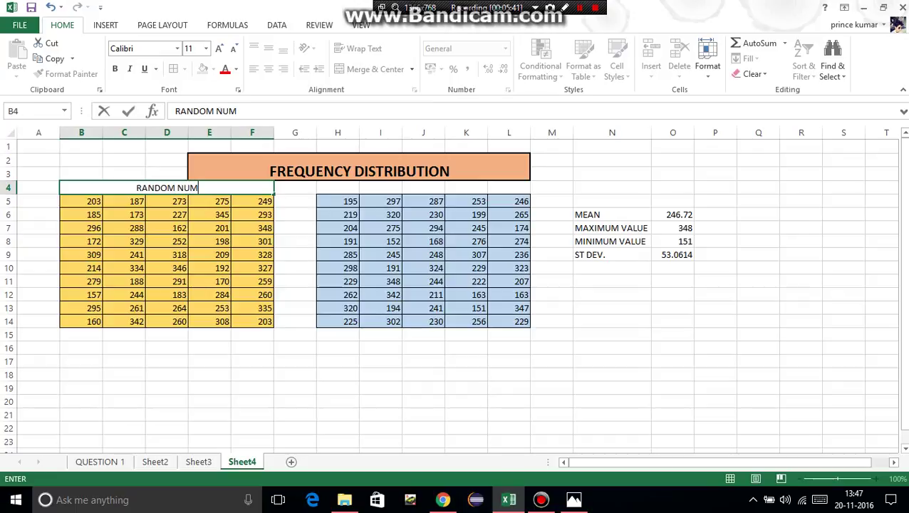
text(BERS)
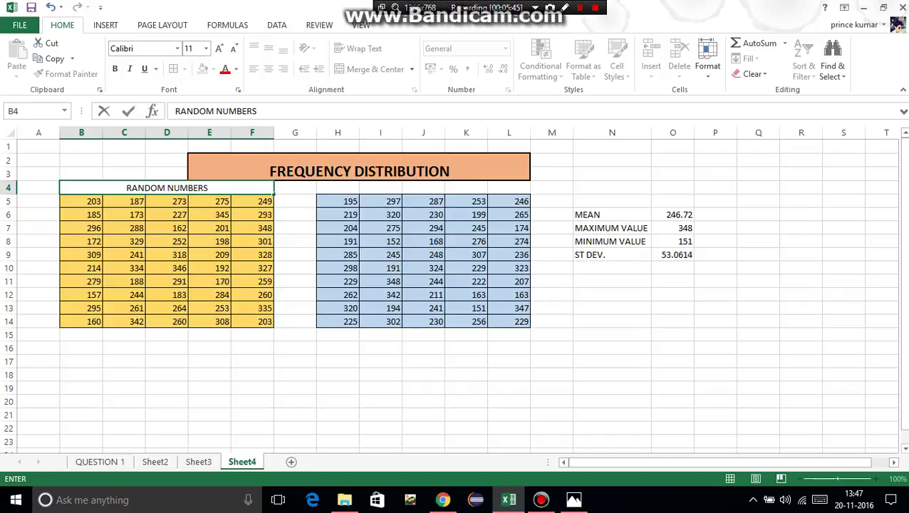
- Merge and center cells H4:L4 above the blue table and enter the heading FREZEED NUMBERS
click(338, 188)
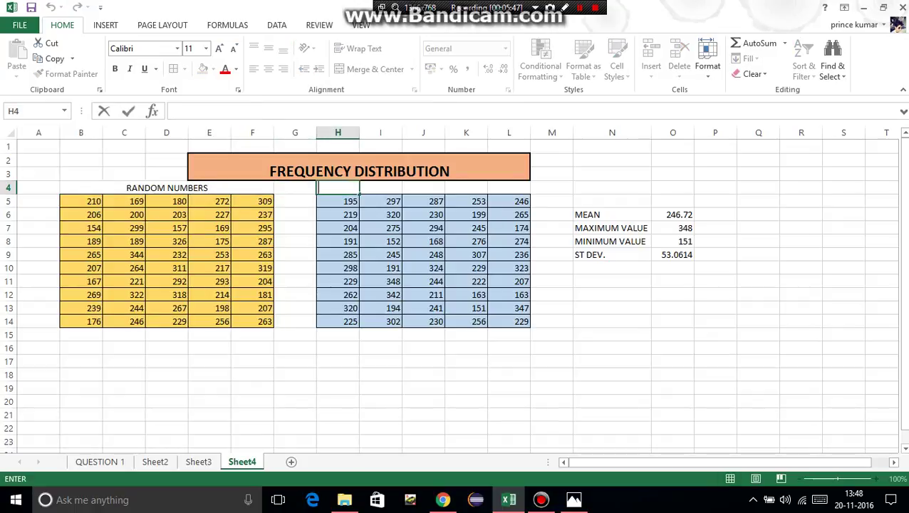
drag(509, 187, 338, 187)
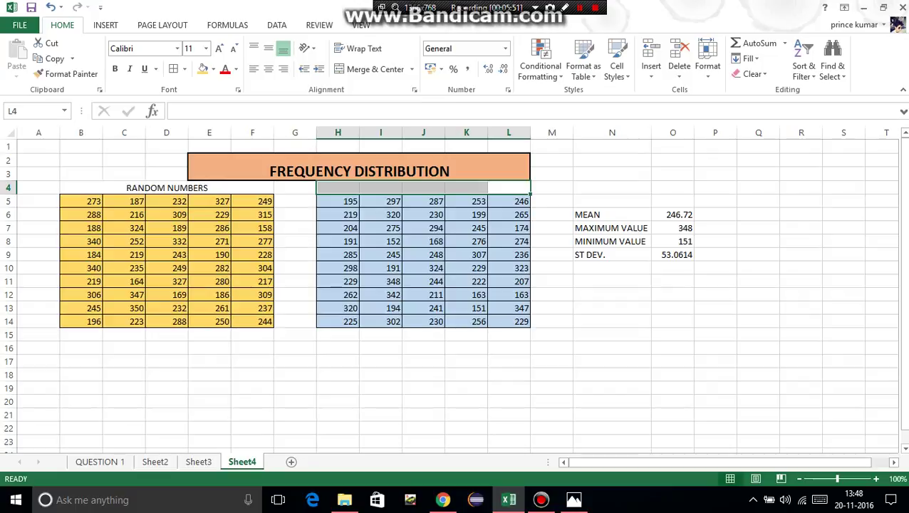
click(372, 69)
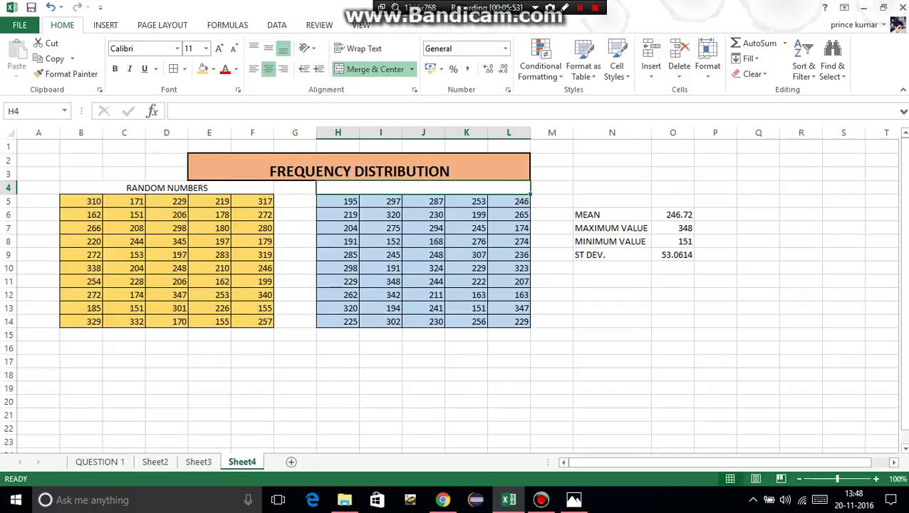
text(FR)
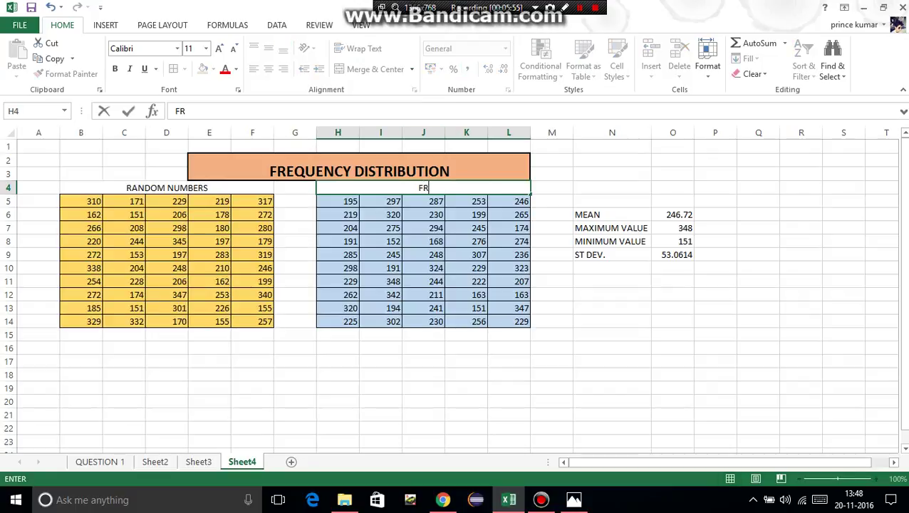
text(EZEED NUMBERS)
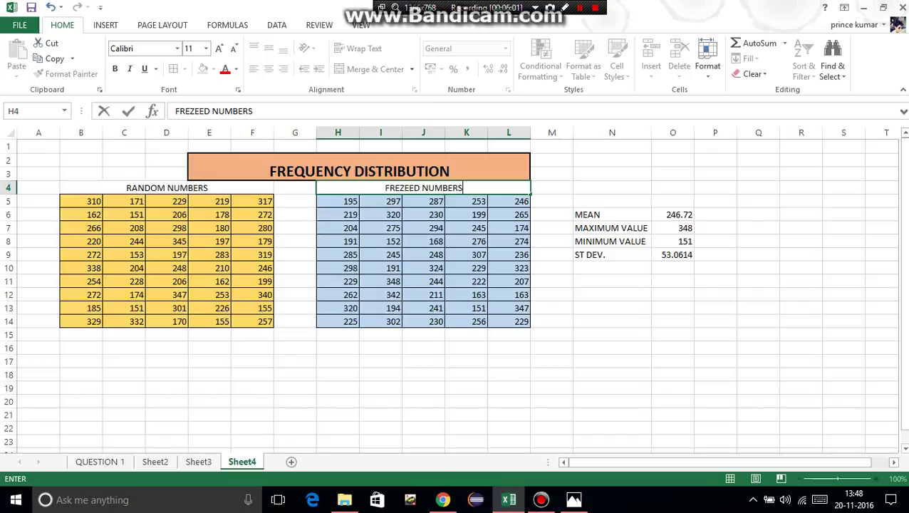
click(611, 281)
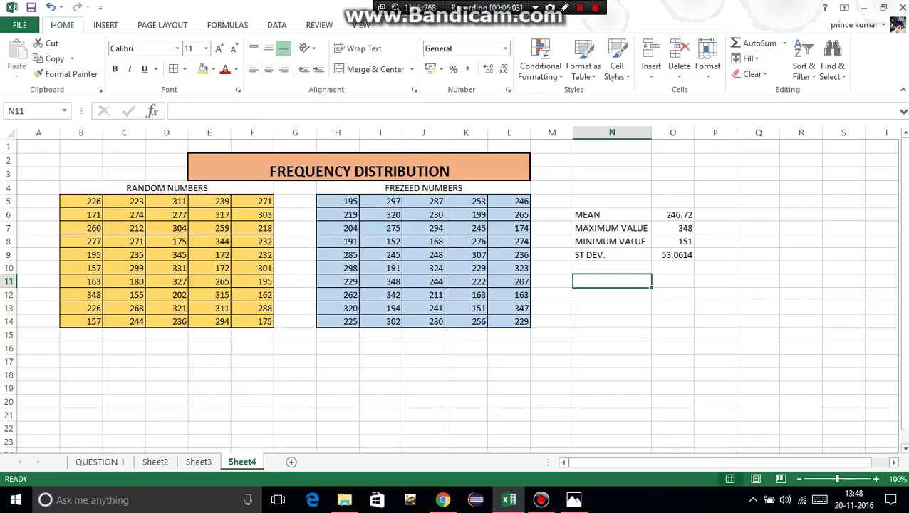